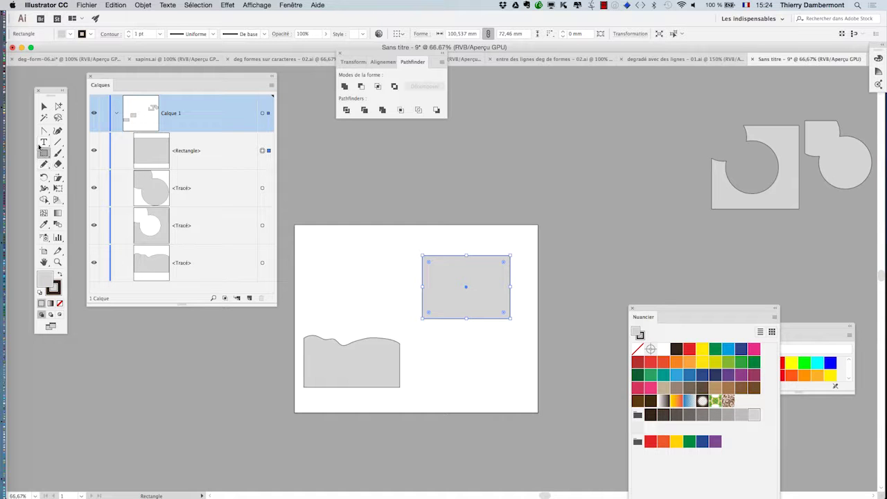
Draw a freehand wavy line with the Pencil across the upper part of the rectangle, extending past both sides, and deselect it
left_click(49, 163)
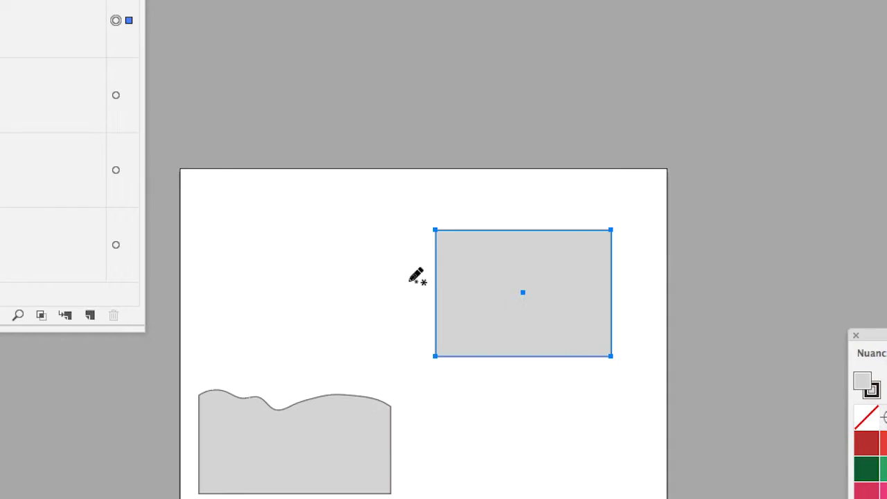
mouse_move(408, 281)
left_mouse_down()
mouse_move(525, 269)
mouse_move(418, 280)
mouse_move(367, 274)
mouse_move(283, 316)
left_mouse_up()
key("ctrl+z")
key("ctrl+z")
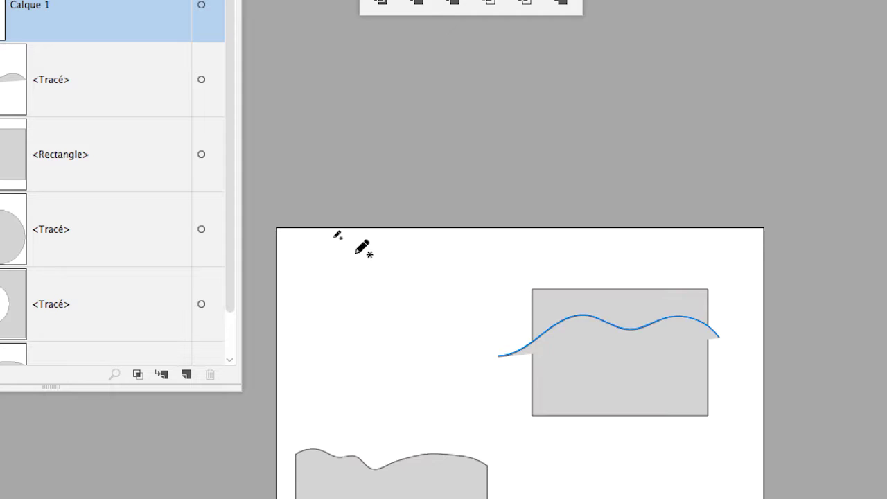
left_click(259, 184, "super")
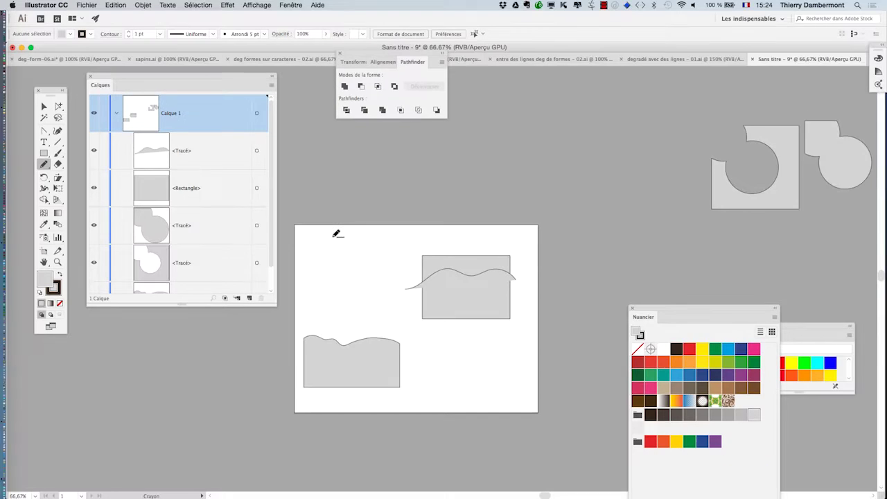
Divide the rectangle along the wavy line using the Diviser les objets inférieurs operation
scroll(440, 290, "up", 2)
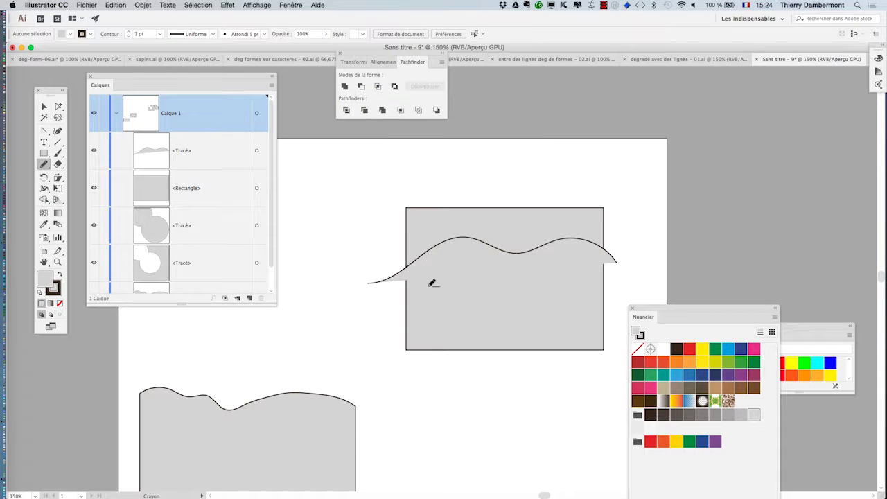
left_click(58, 107)
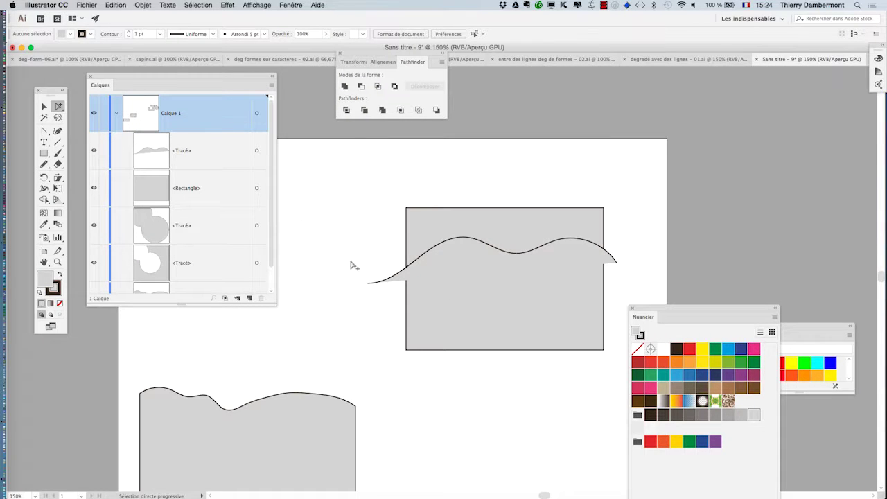
left_click(42, 106)
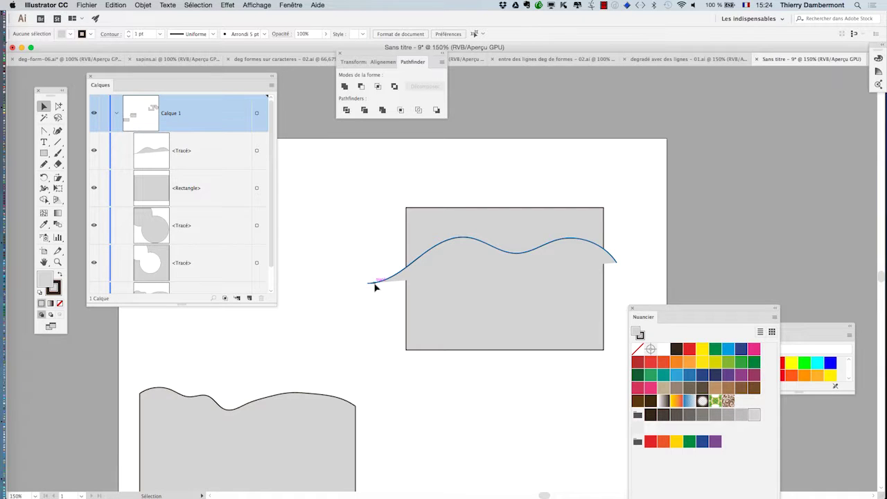
left_click(370, 282)
left_click(145, 5)
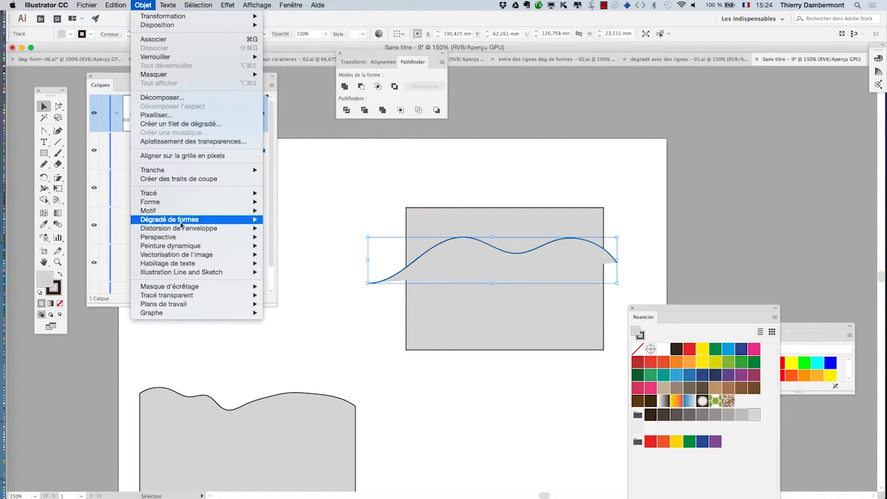
mouse_move(171, 212)
mouse_move(176, 196)
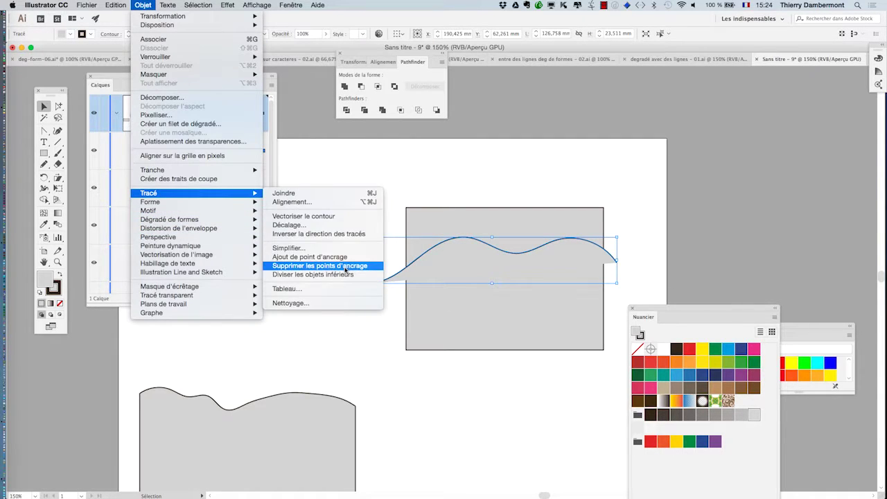
left_click(318, 273)
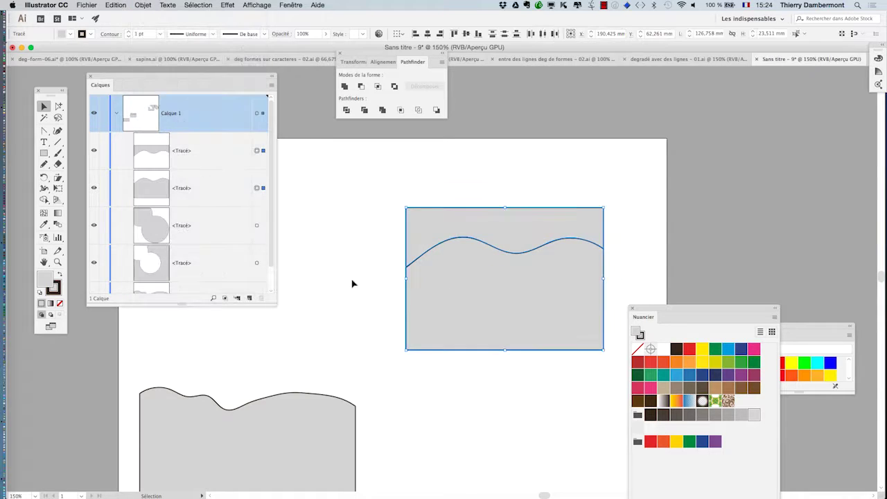
Delete the piece of the divided rectangle above the wavy cut
left_click(58, 106)
left_click(368, 183)
left_click(419, 216)
key("Delete")
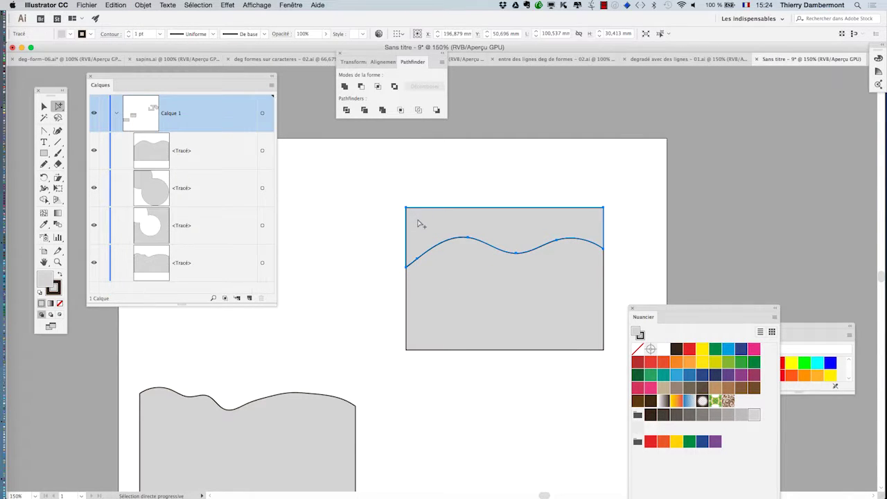
Blend the two wavy-topped shapes and reorder them inside the blend so the larger, lower shape is in front
left_click_drag(348, 277, 453, 201)
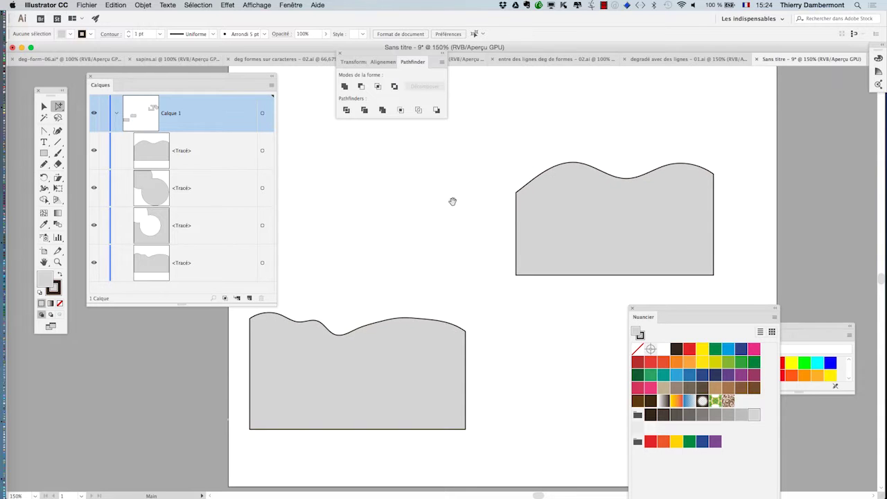
left_click_drag(201, 77, 186, 37)
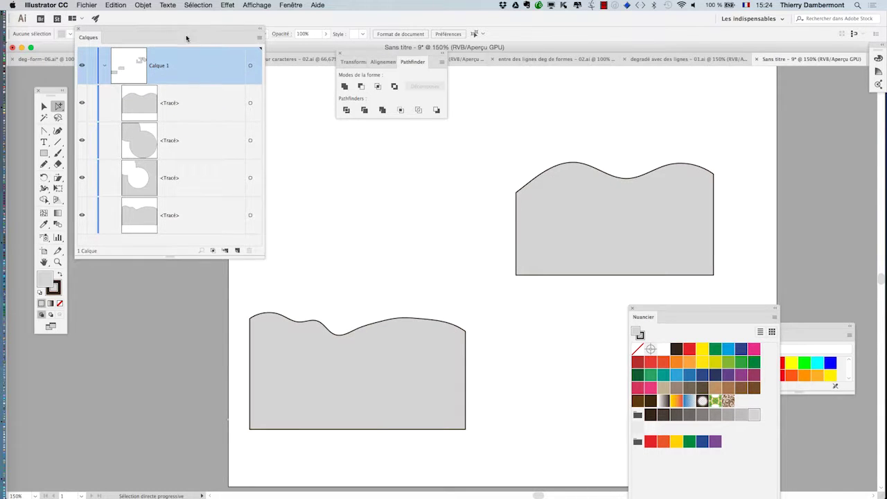
key("v")
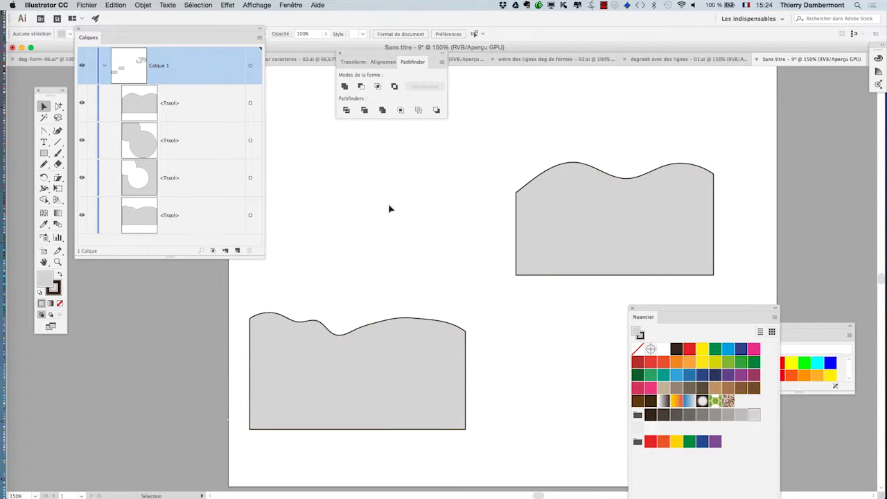
left_click_drag(389, 209, 517, 344)
left_click(58, 225)
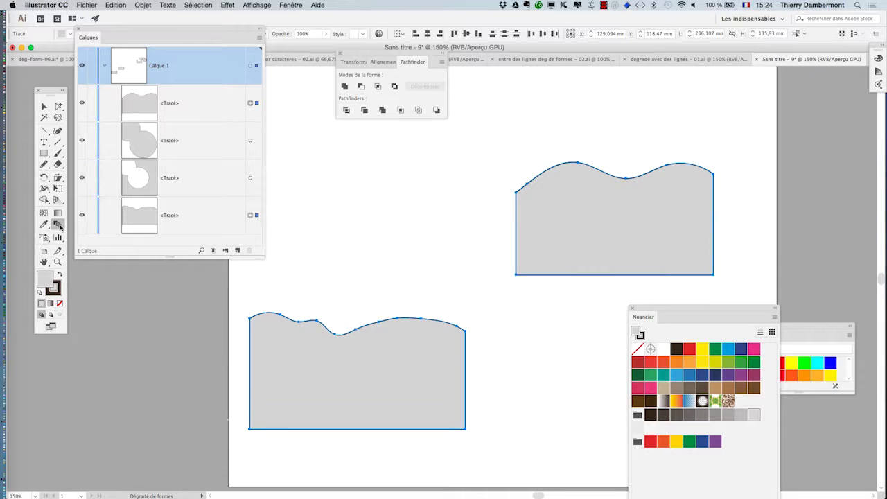
left_click(714, 174)
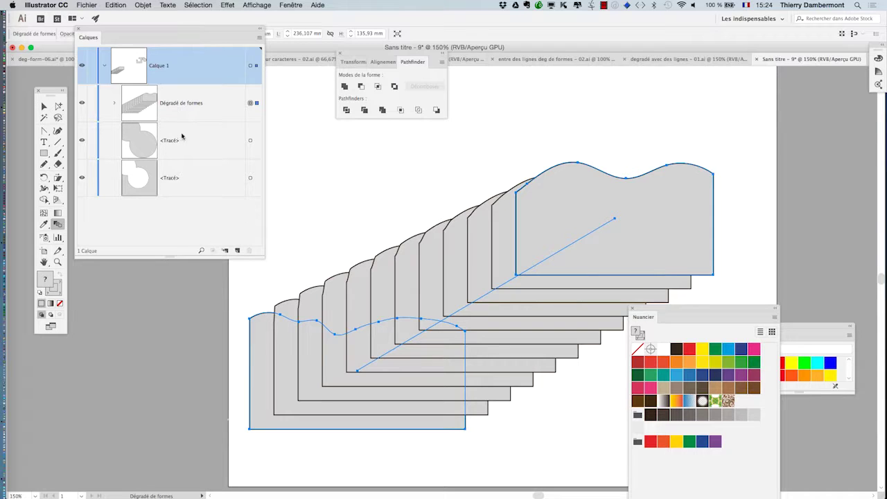
left_click(114, 105)
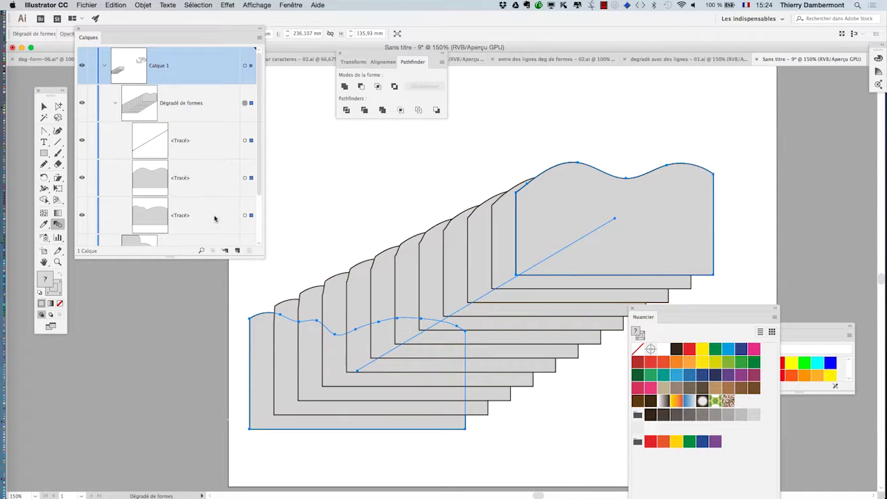
left_click_drag(193, 183, 191, 230)
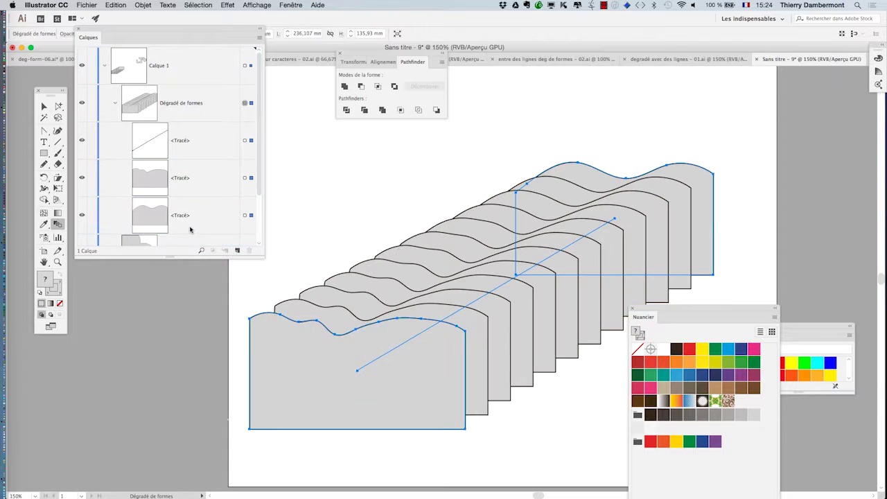
Increase the number of steps in the blend options so the intermediate shapes are more tightly spaced
left_click(143, 5)
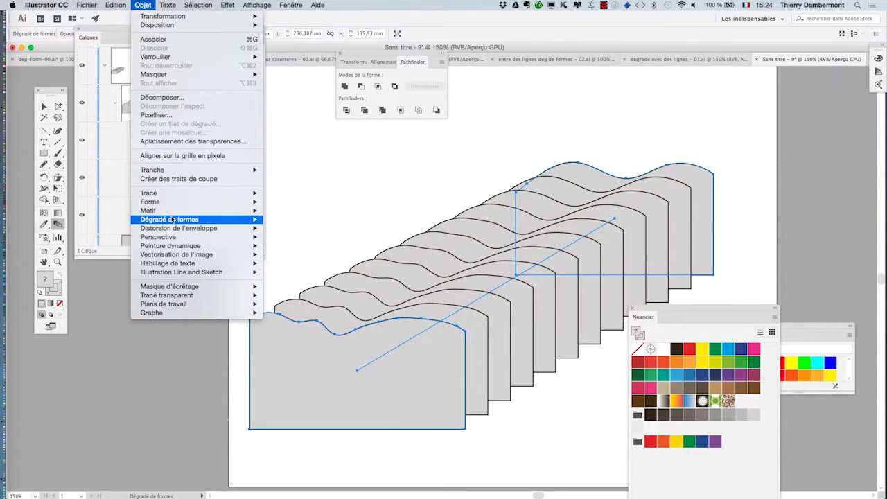
mouse_move(173, 219)
left_click(294, 241)
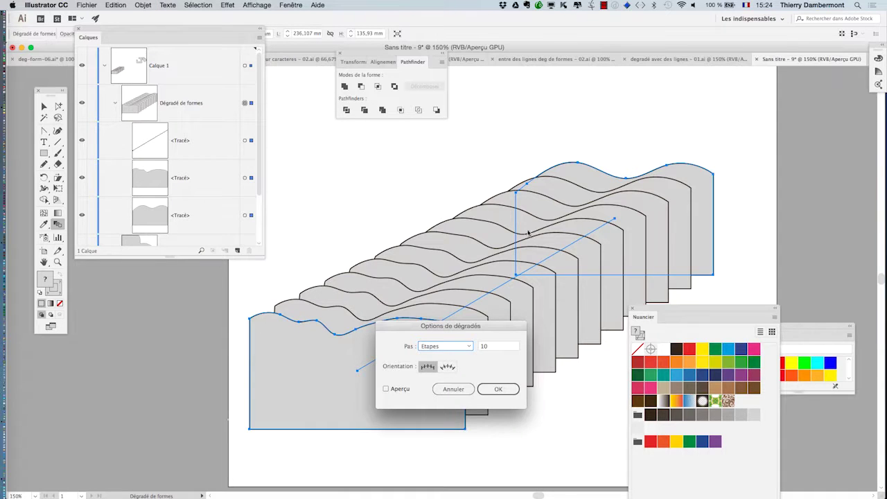
key("Tab")
left_click(498, 389)
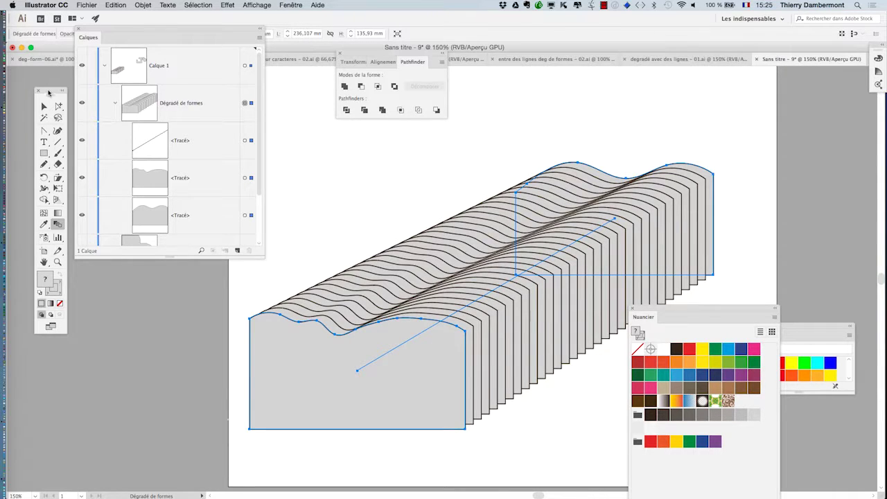
Float the distortion tools beside the artwork, choose the Warp tool (Déformation) and reduce its brush to a small circle
left_click_drag(49, 92, 576, 184)
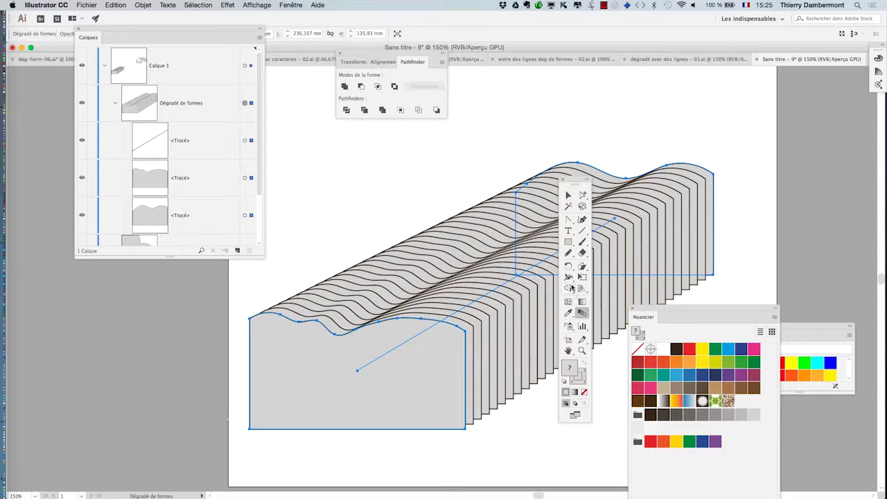
left_click_drag(568, 277, 695, 298)
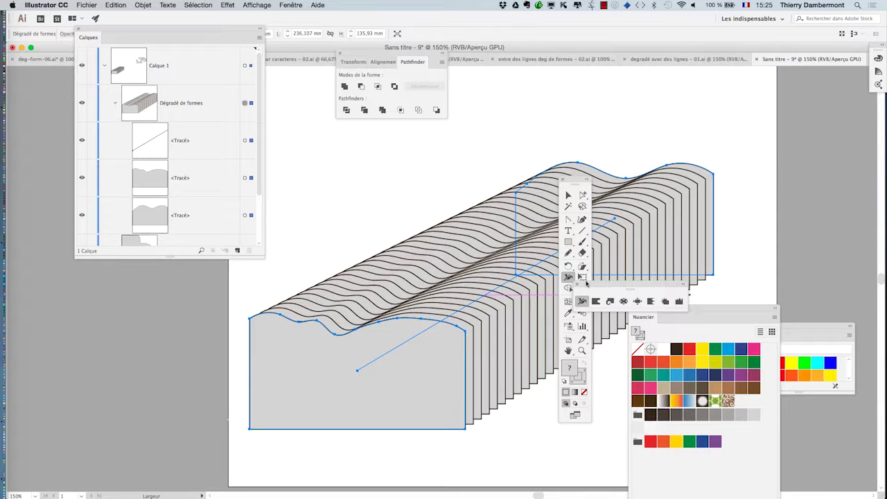
left_click_drag(593, 286, 357, 214)
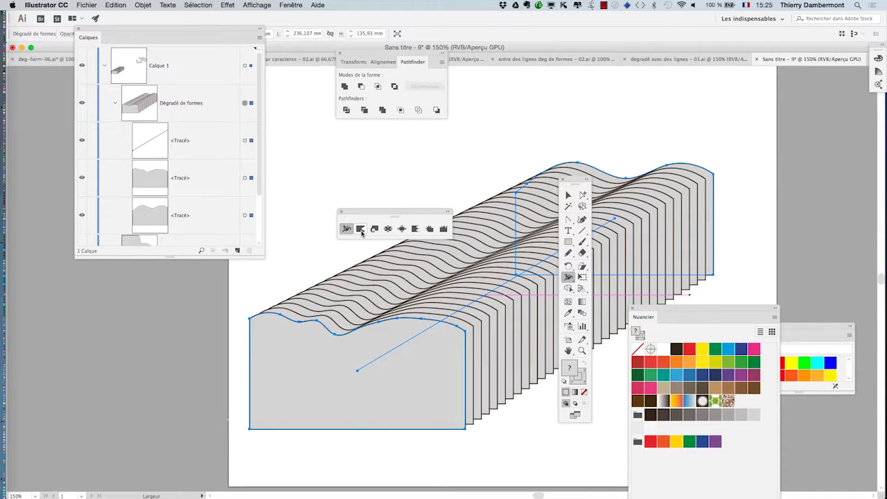
left_click(361, 232)
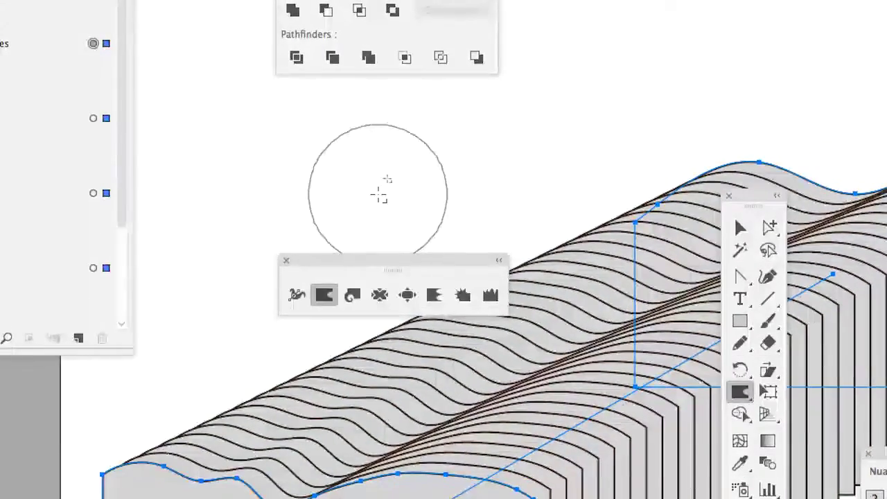
left_click_drag(378, 195, 293, 234)
mouse_move(345, 208)
left_mouse_down()
mouse_move(315, 215)
mouse_move(350, 197)
mouse_move(283, 229)
mouse_move(332, 223)
left_mouse_up()
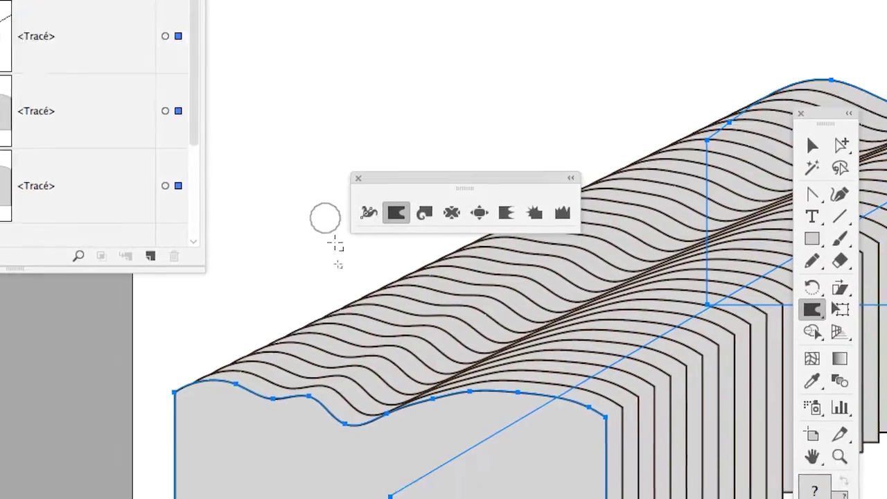
Warp the top contour of the blend's front shape with short strokes to form small irregular bumps and dips
left_click_drag(454, 457, 458, 418)
left_click_drag(410, 303, 415, 275)
mouse_move(308, 328)
left_mouse_down()
mouse_move(301, 285)
mouse_move(351, 276)
left_mouse_up()
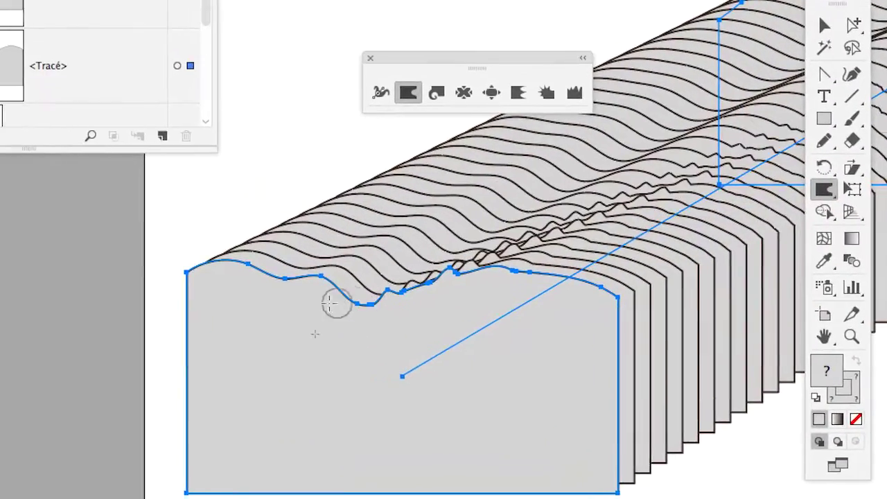
mouse_move(298, 308)
left_mouse_down()
mouse_move(287, 298)
mouse_move(298, 280)
mouse_move(308, 331)
mouse_move(315, 276)
left_mouse_up()
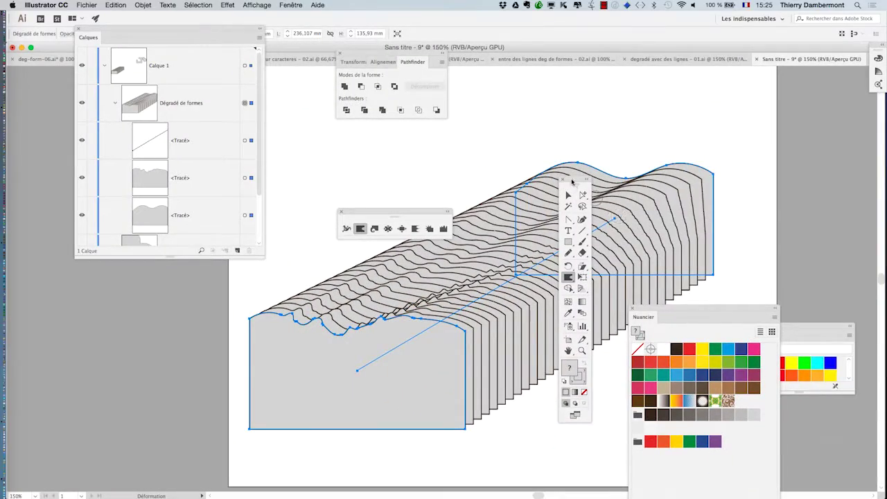
Clear the floating tools off the artwork and warp the back shape's top contour into jagged peaks and hollows
left_click_drag(571, 181, 788, 169)
left_click_drag(420, 215, 171, 316)
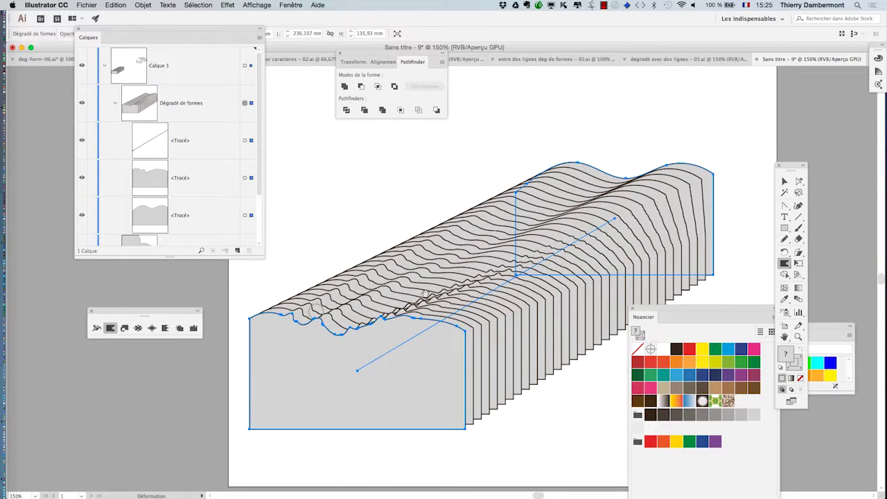
scroll(540, 220, "right", 4)
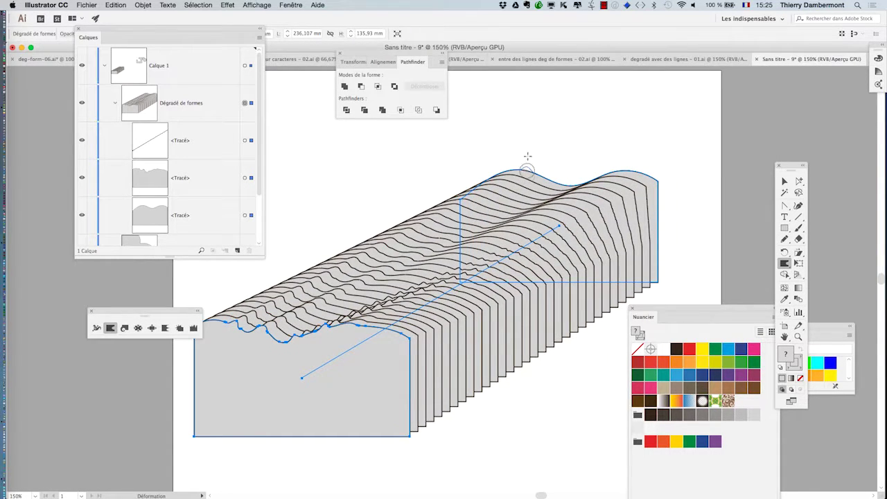
mouse_move(526, 170)
left_mouse_down()
mouse_move(541, 168)
mouse_move(545, 184)
mouse_move(570, 186)
mouse_move(526, 180)
left_mouse_up()
mouse_move(602, 170)
left_mouse_down()
mouse_move(633, 168)
mouse_move(647, 188)
left_mouse_up()
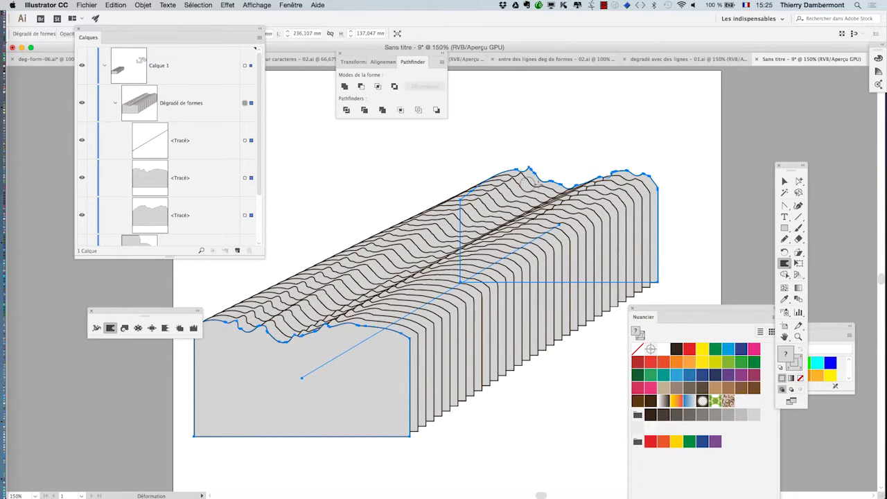
mouse_move(558, 163)
left_mouse_down()
mouse_move(680, 213)
mouse_move(576, 241)
mouse_move(558, 217)
mouse_move(596, 191)
mouse_move(588, 170)
mouse_move(585, 182)
mouse_move(552, 185)
mouse_move(489, 179)
mouse_move(580, 175)
mouse_move(584, 196)
mouse_move(571, 183)
mouse_move(570, 206)
mouse_move(555, 186)
mouse_move(571, 169)
mouse_move(578, 182)
mouse_move(579, 168)
mouse_move(584, 190)
mouse_move(590, 169)
left_mouse_up()
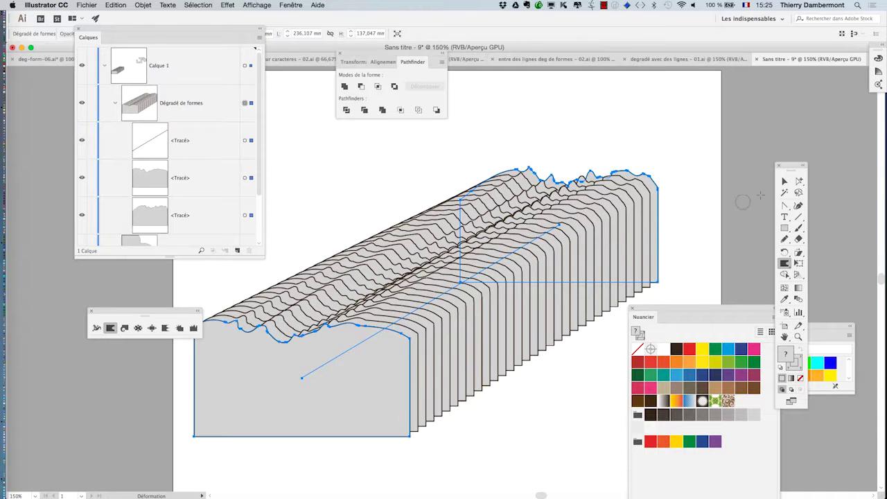
Select only the back shape of the blend and move it down and closer to the front shape
left_click(797, 180)
left_click(649, 177)
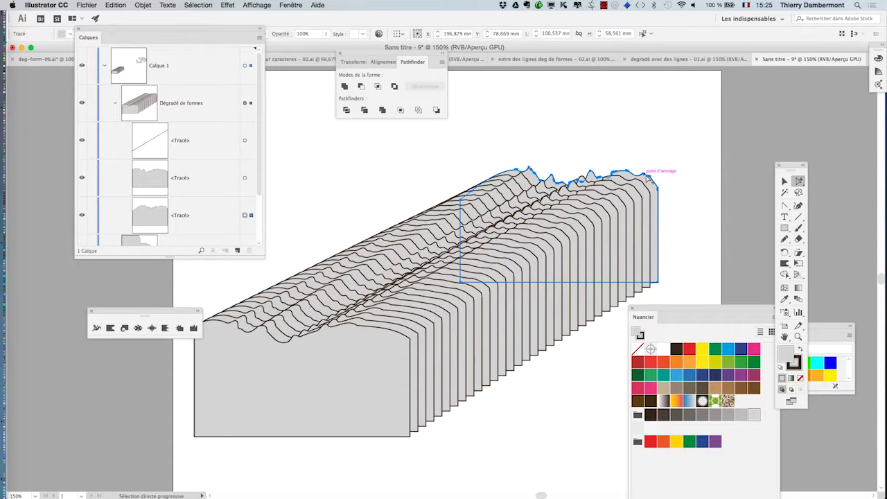
left_click_drag(649, 177, 476, 246)
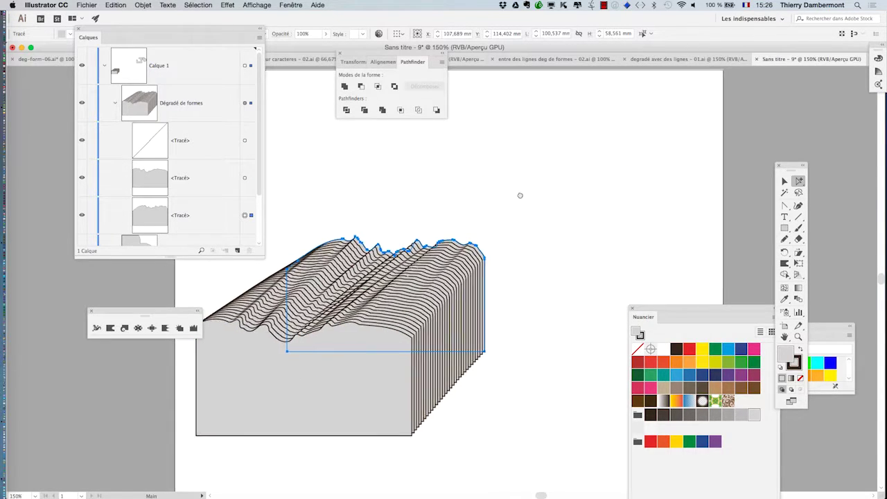
Center the back shape behind the front one, scale it to about 70 × 41 mm with Free Transform, and deselect it
scroll(520, 196, "left", 5)
left_click_drag(616, 193, 532, 151)
left_click(798, 264)
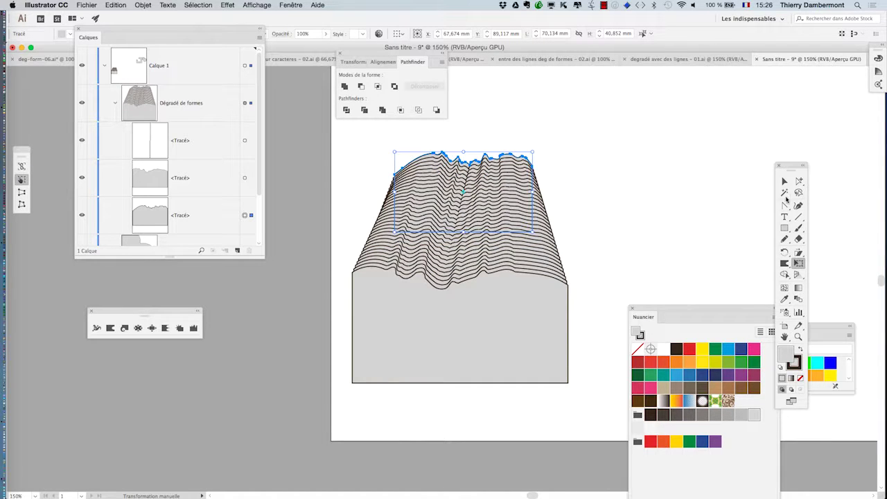
left_click(799, 181)
left_click(641, 252)
scroll(461, 225, "up", 1)
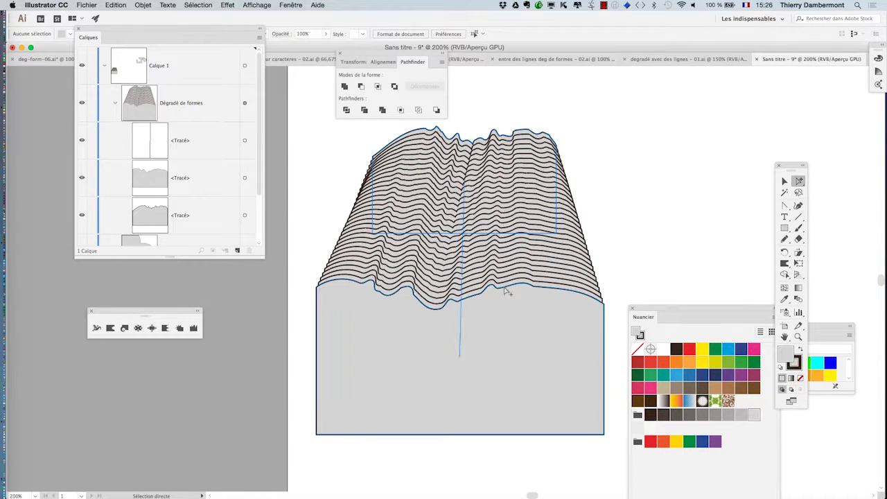
Switch to Firefox, search Google Images for "joy division wave" to view the reference artwork, and return to Illustrator
key("super+Tab")
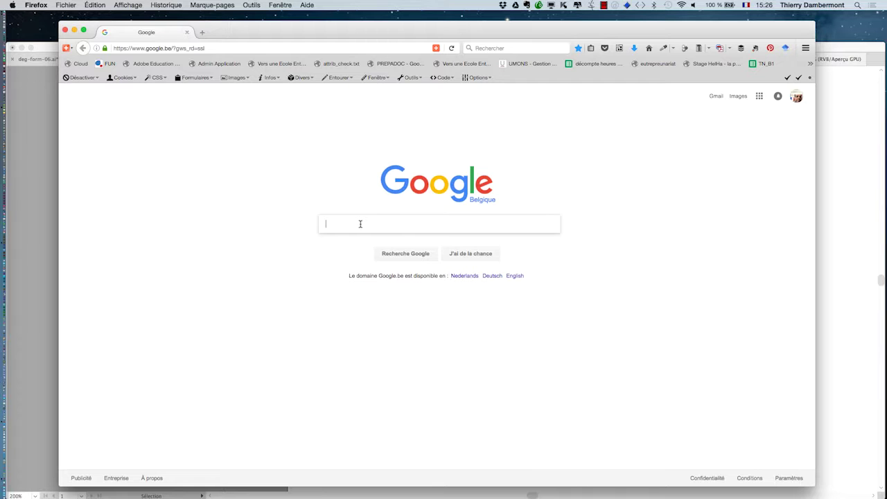
type("joy dici")
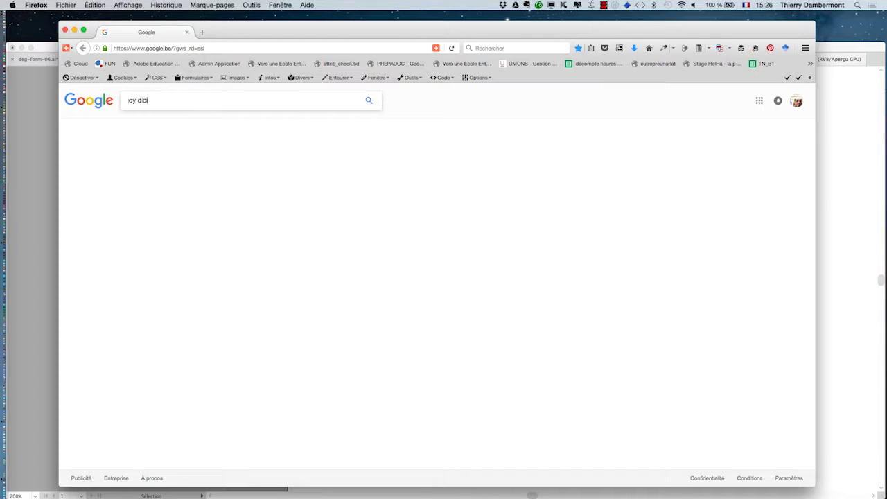
type("sion wave")
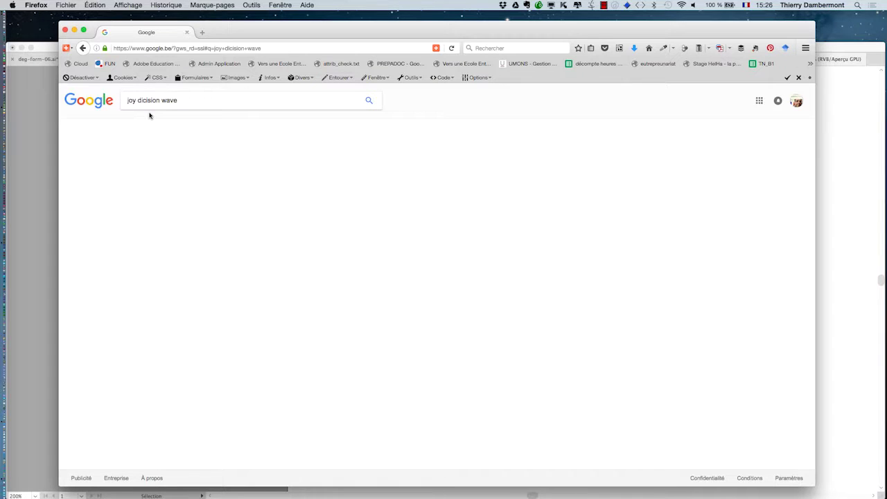
key("BackSpace")
type("v")
key("Return")
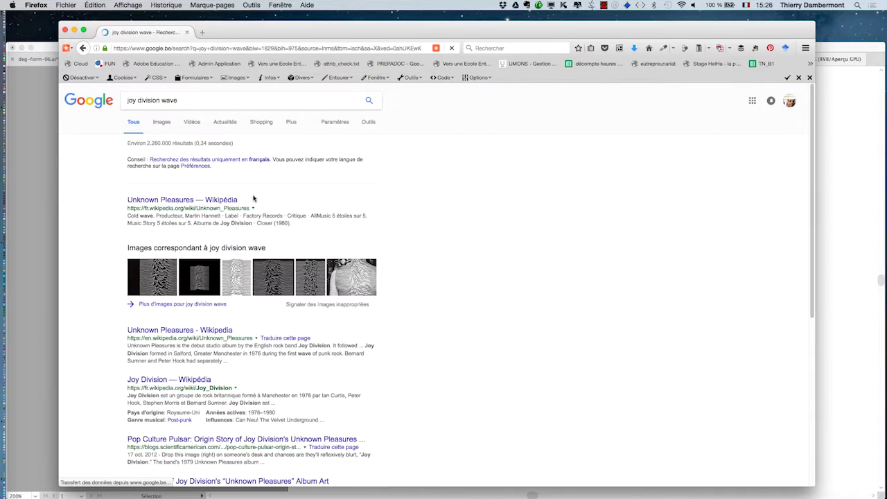
left_click(161, 122)
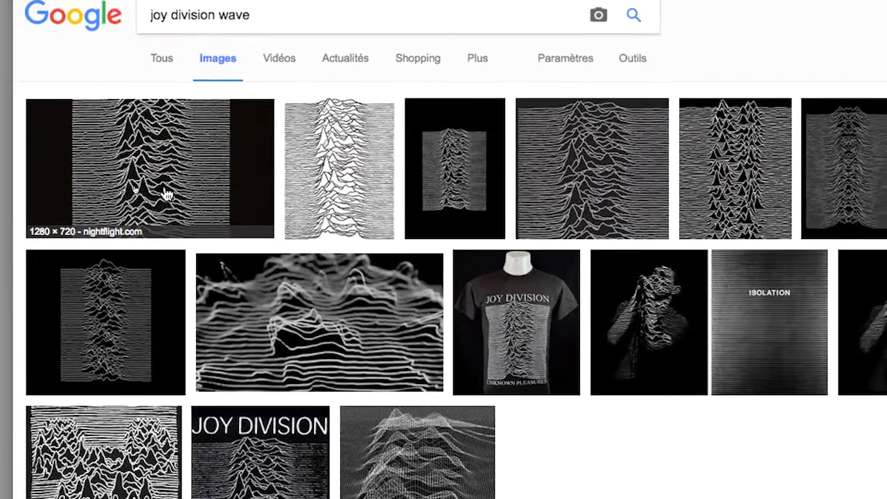
key("super+Tab")
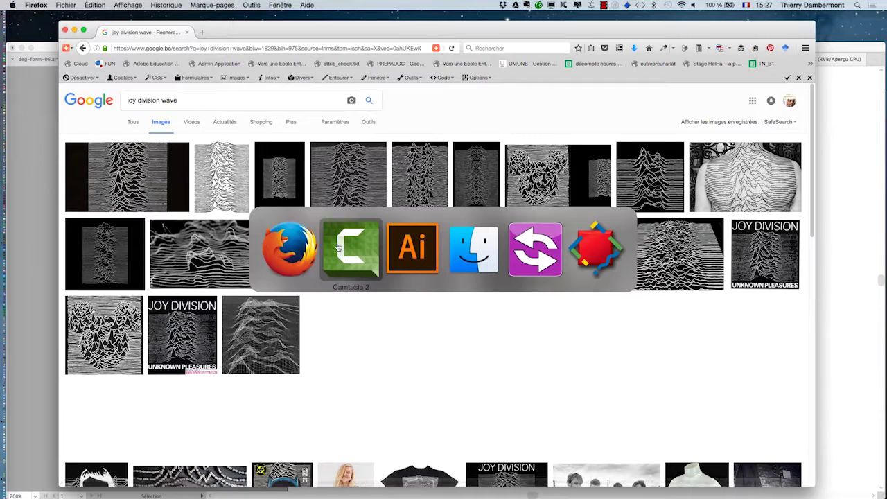
left_click(398, 248)
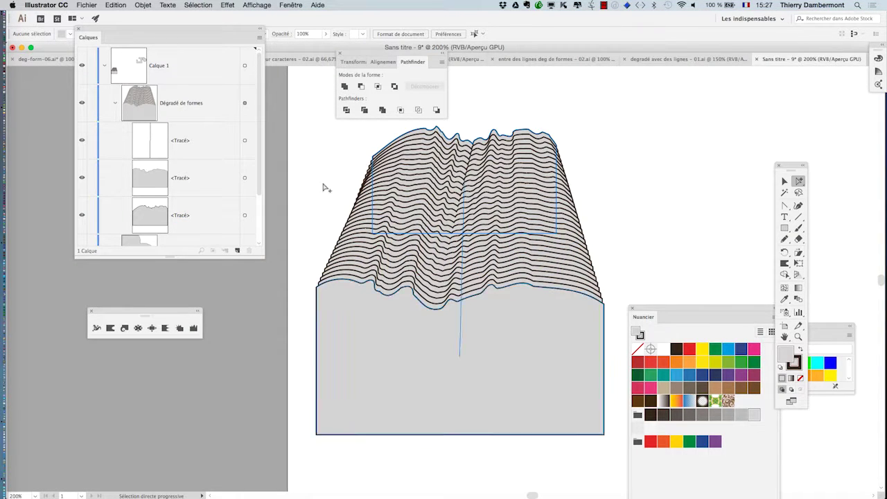
Select only the front shape of the blend and fill it with white
left_click(784, 180)
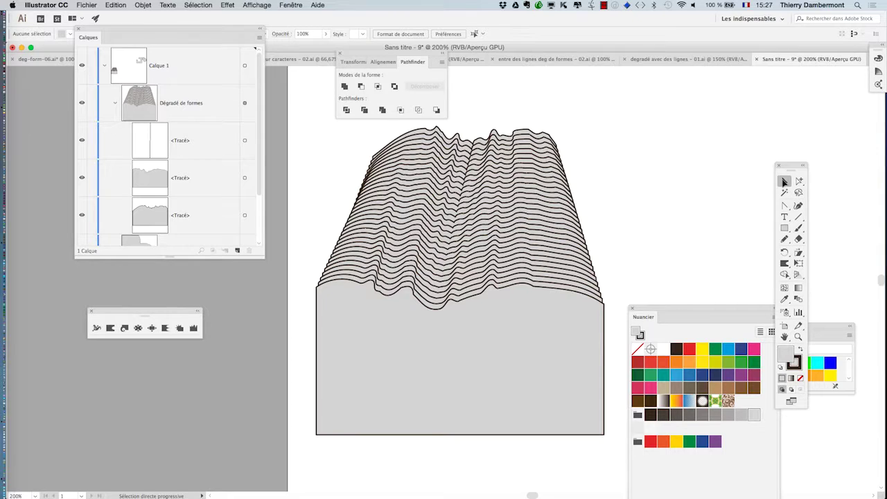
left_click(430, 350)
left_click(510, 332, "alt+super")
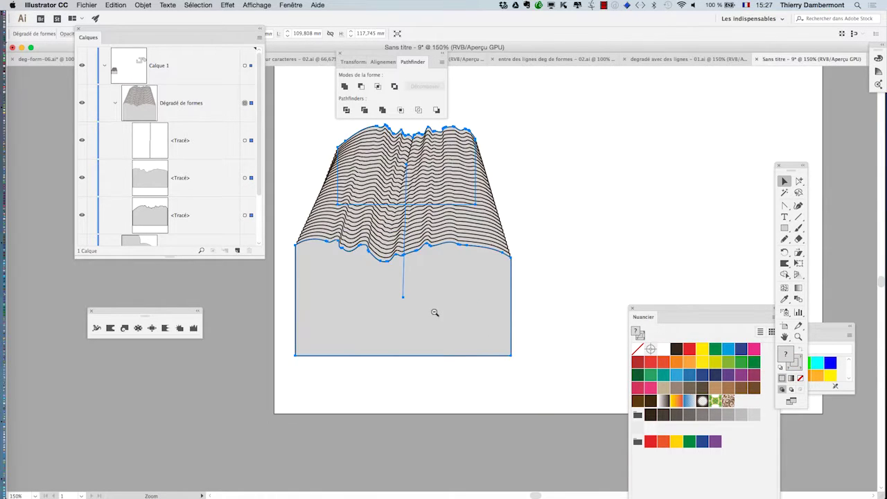
left_click(433, 311, "alt+super")
left_click_drag(431, 289, 426, 320)
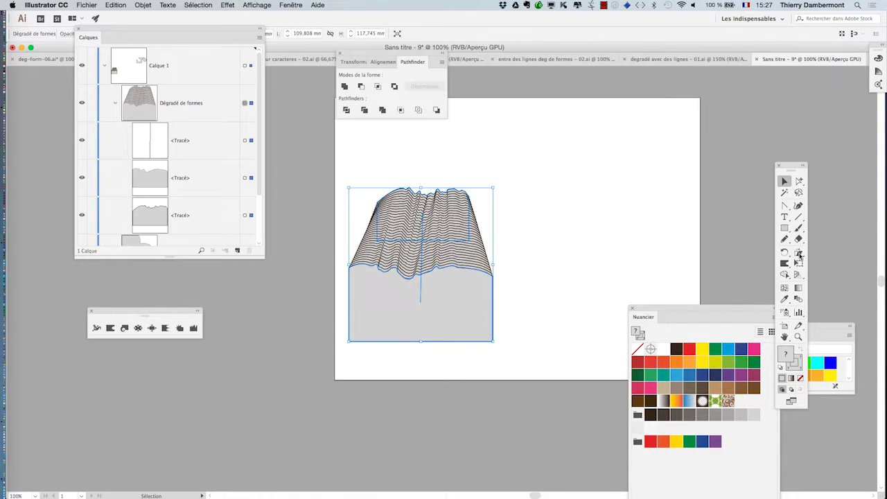
left_click(800, 182)
left_click(491, 298)
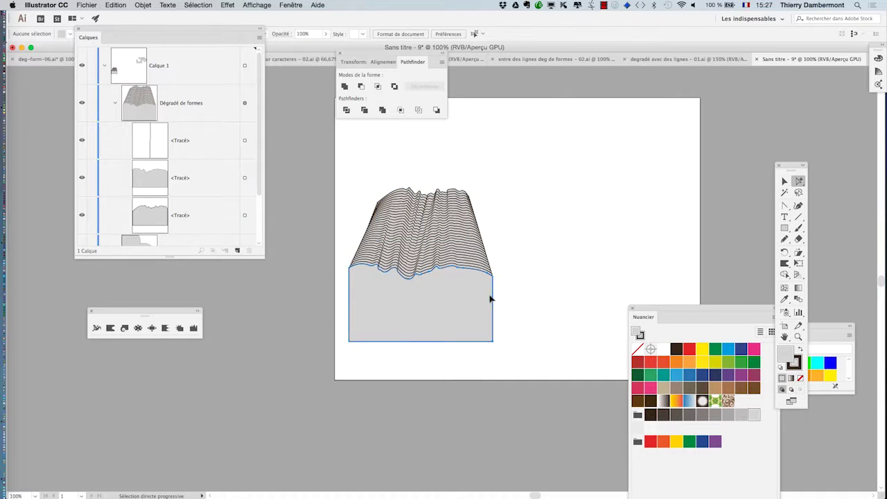
left_click(663, 350)
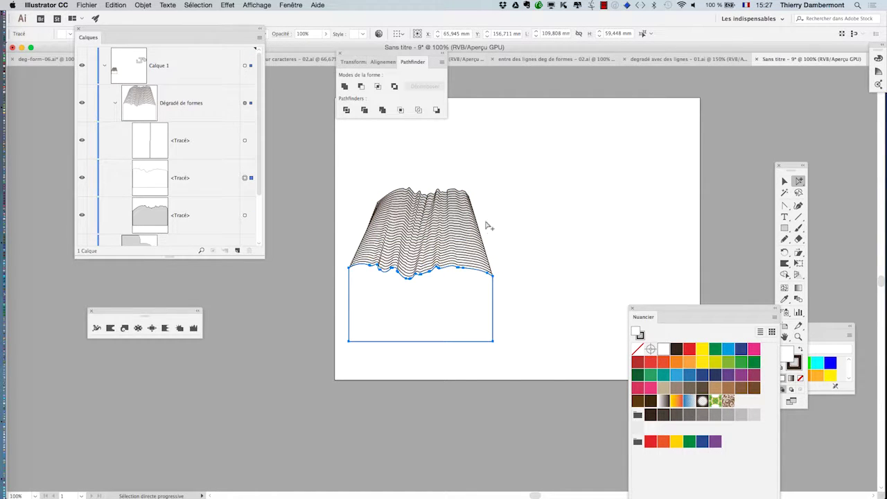
Fill the blend's back shape and front shape with the near-black swatch
left_click(469, 193)
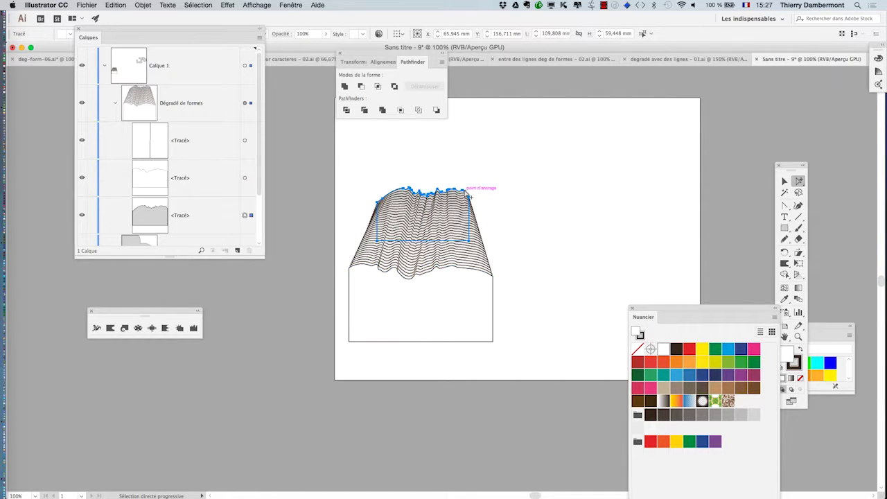
left_click(676, 349)
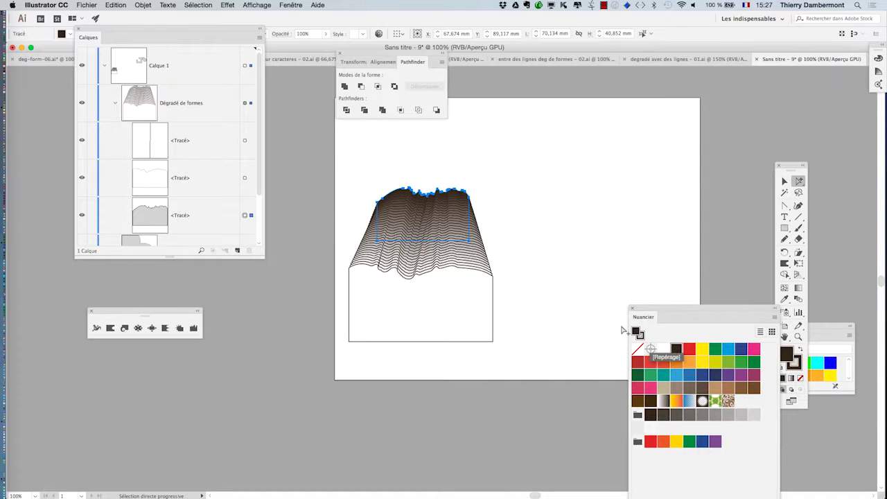
left_click(493, 294)
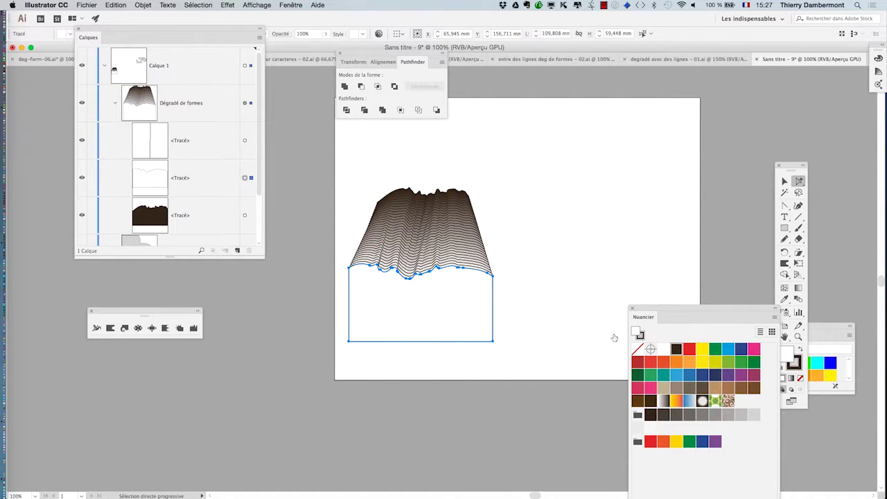
left_click(676, 348)
Set the stroke of the blend's front shape and back shape to white
left_click(795, 363)
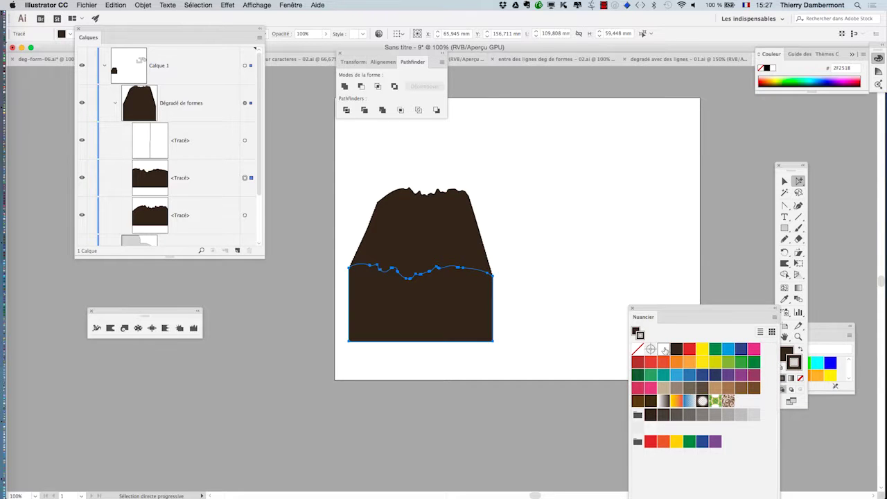
left_click(663, 348)
left_click(462, 193)
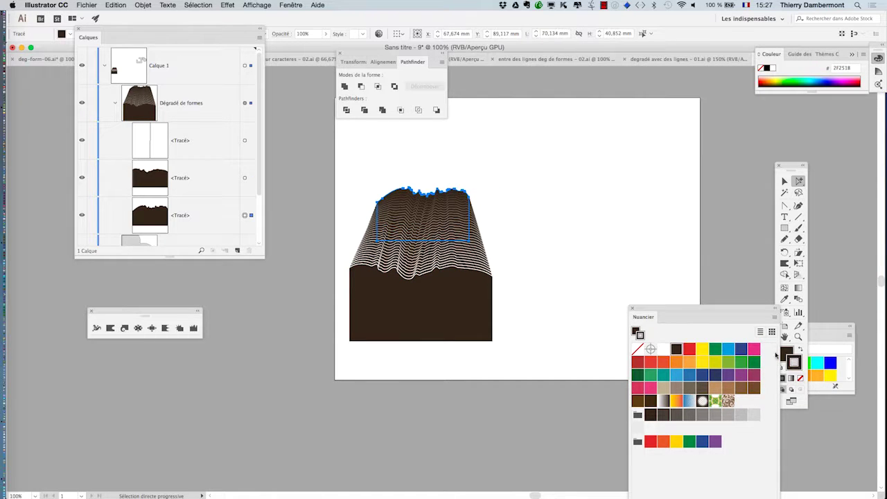
left_click(662, 349)
Draw a near-black rectangle of about 219 × 199 mm around the blend and send it to the back
left_click(784, 227)
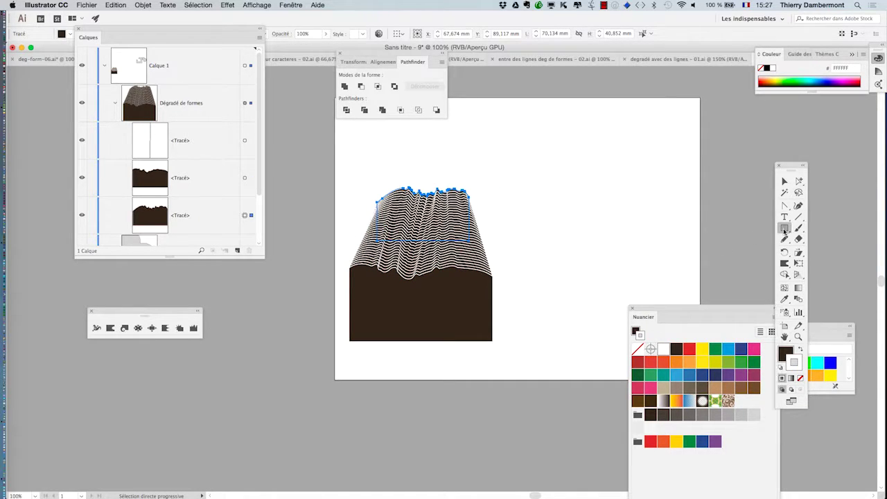
left_click_drag(300, 152, 586, 411)
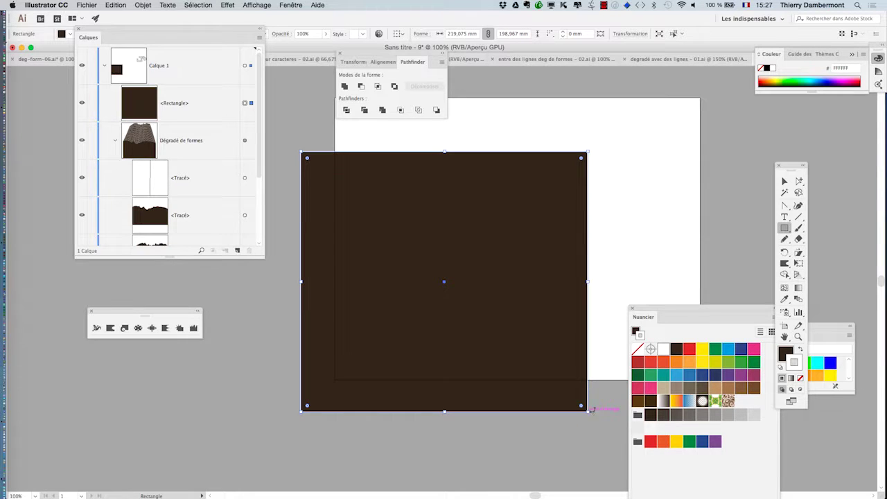
left_click(143, 4)
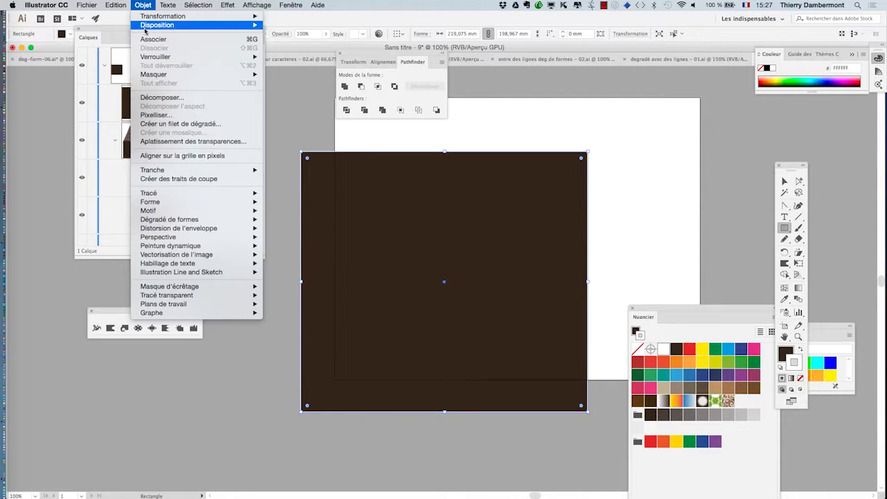
mouse_move(160, 25)
left_click(291, 51)
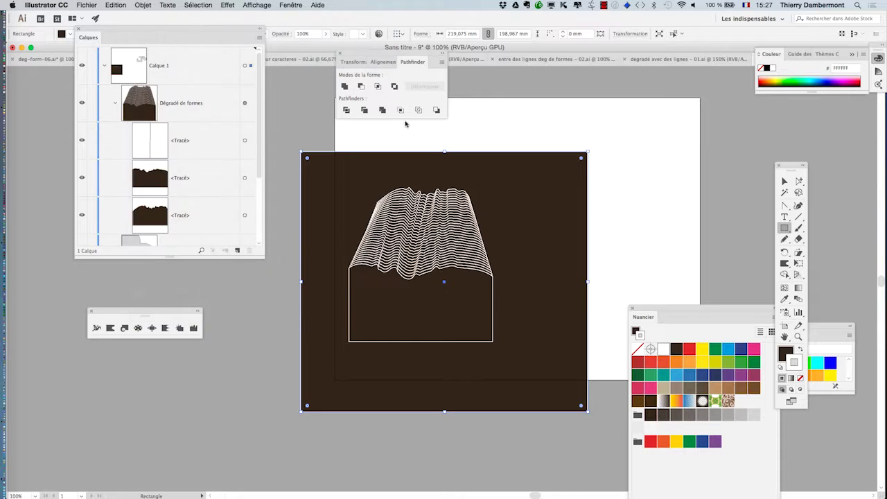
Lock the selected background rectangle and dismiss the rectangle size dialog
scroll(444, 255, "up", 5)
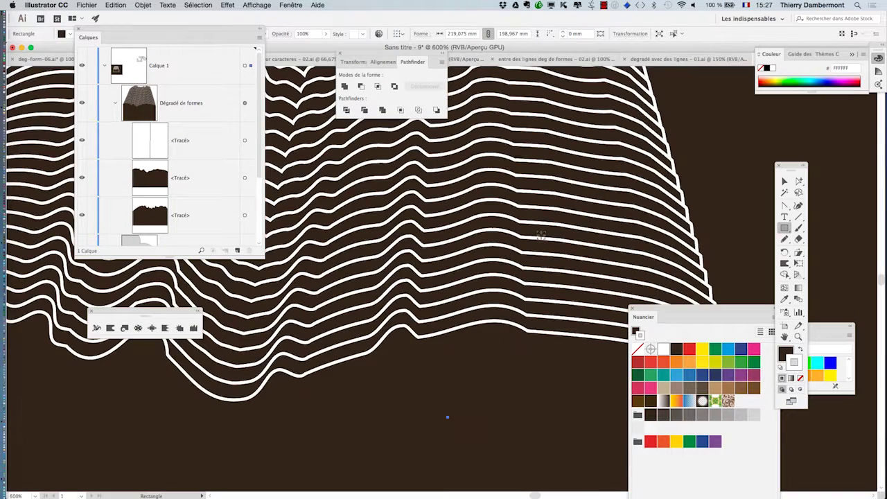
scroll(539, 236, "down", 1)
scroll(539, 236, "up", 1)
scroll(539, 235, "down", 1)
scroll(538, 235, "down", 2)
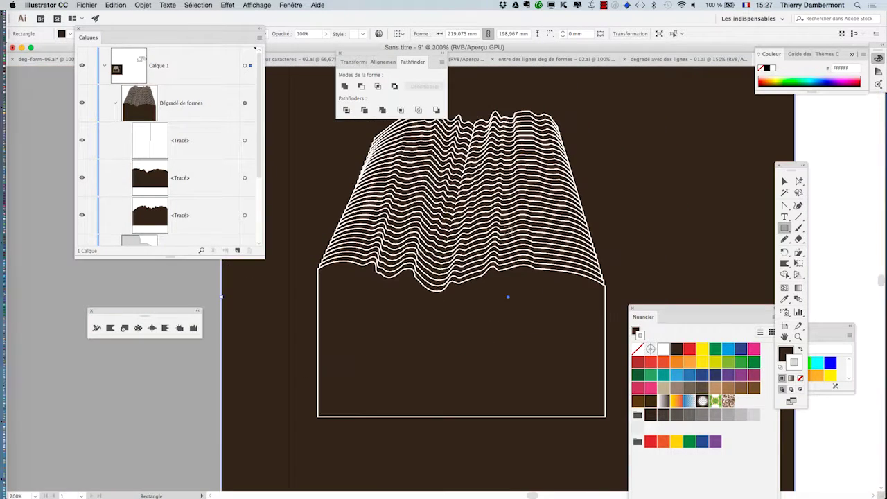
left_click(143, 5)
key("Escape")
left_click(143, 5)
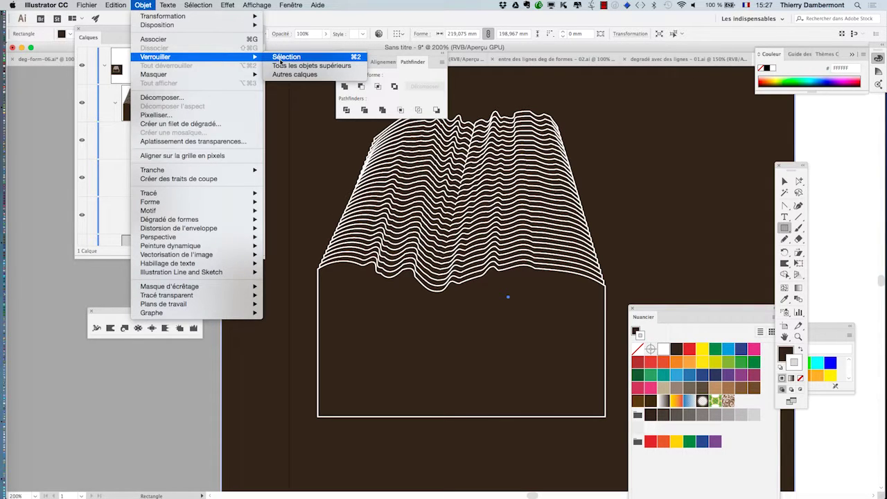
left_click(282, 58)
key("super+minus")
left_click(449, 279)
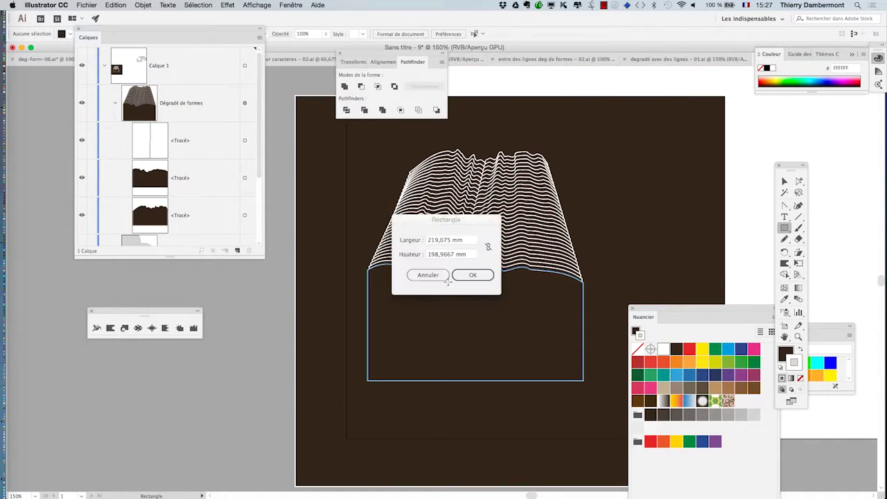
left_click(473, 275)
Select the blend's front shape and expand the blend into a group of separate contour paths
left_click(799, 181)
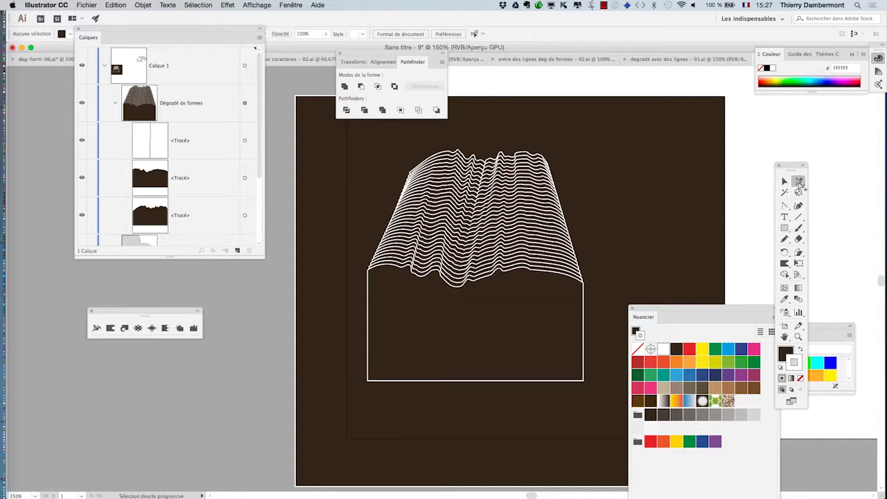
left_click(527, 275)
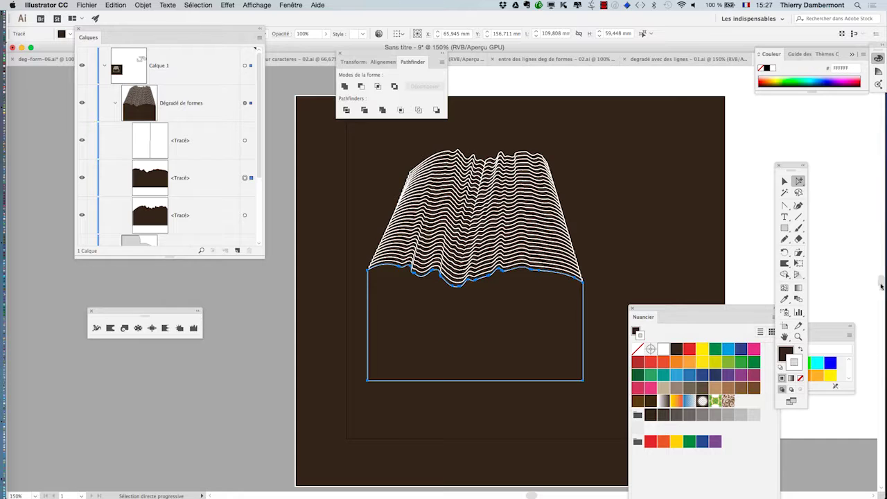
left_click(784, 181)
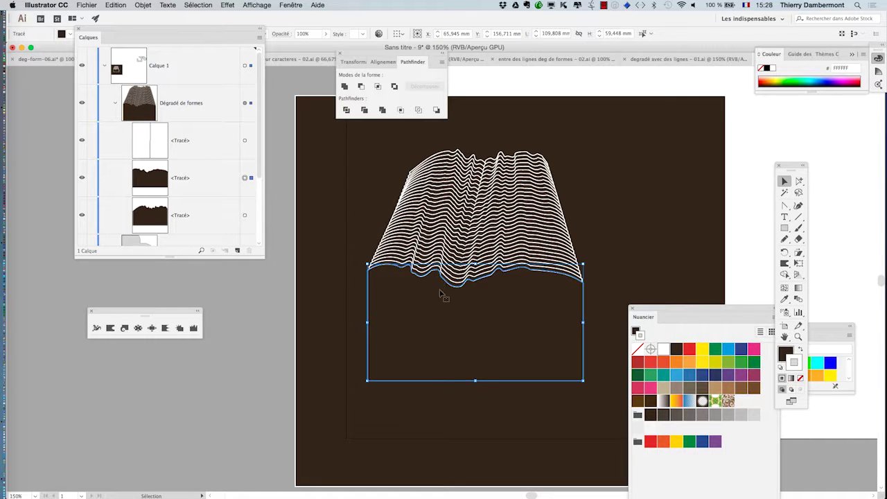
left_click(137, 6)
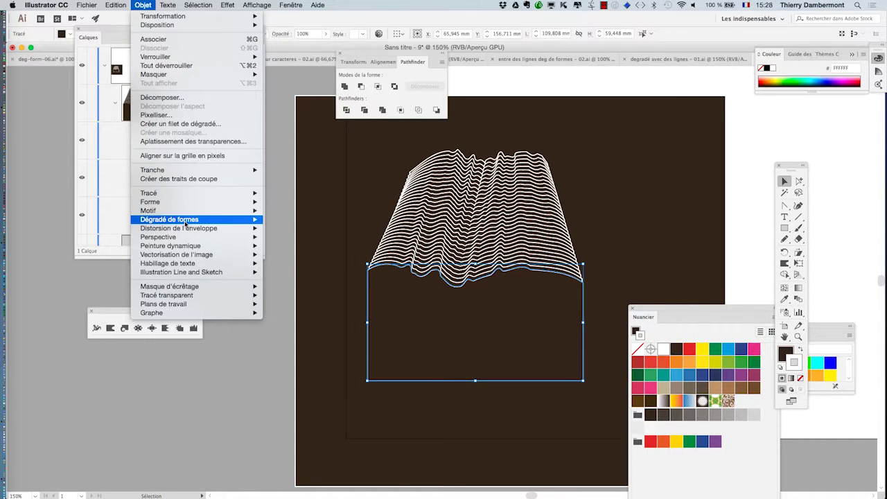
mouse_move(187, 221)
left_click(308, 256)
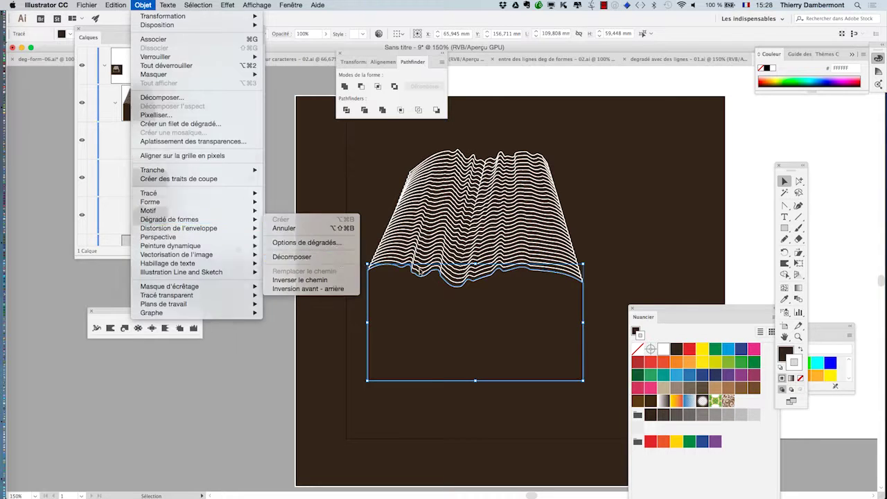
Select a single contour midway through the expanded group and warp it upward into a tall peak right of centre
left_click(798, 180)
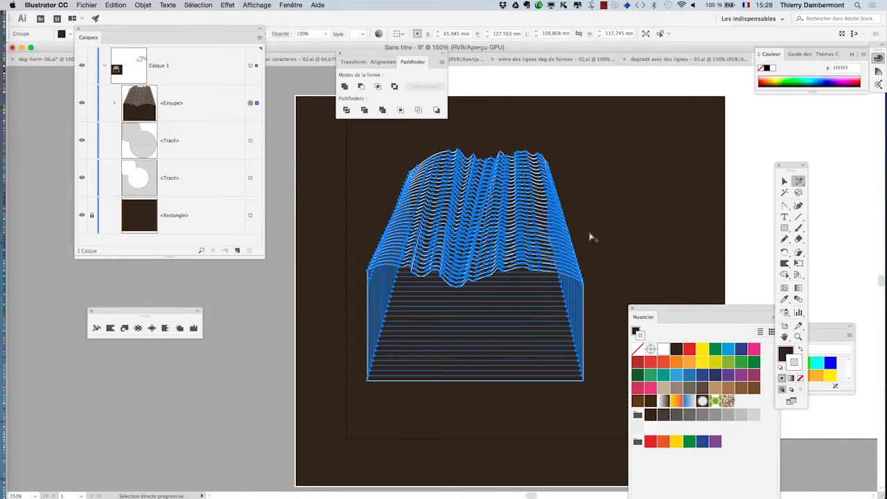
left_click(715, 234)
left_click(513, 214)
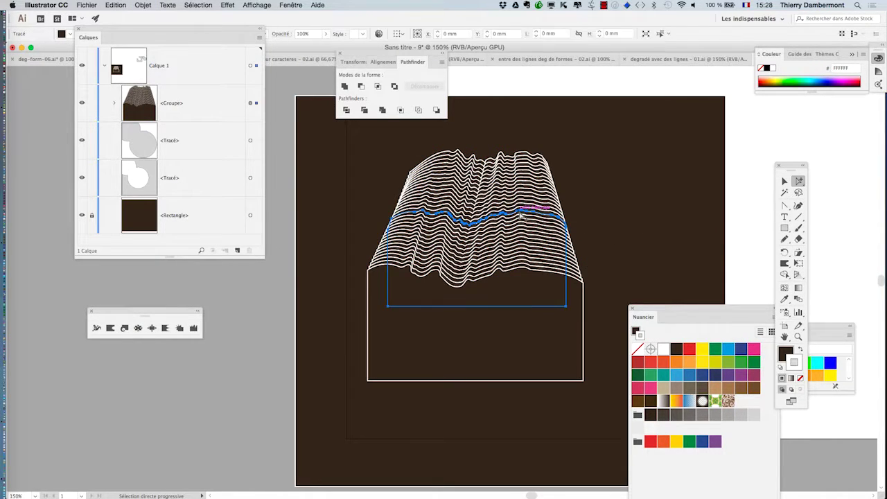
scroll(500, 222, "up", 1)
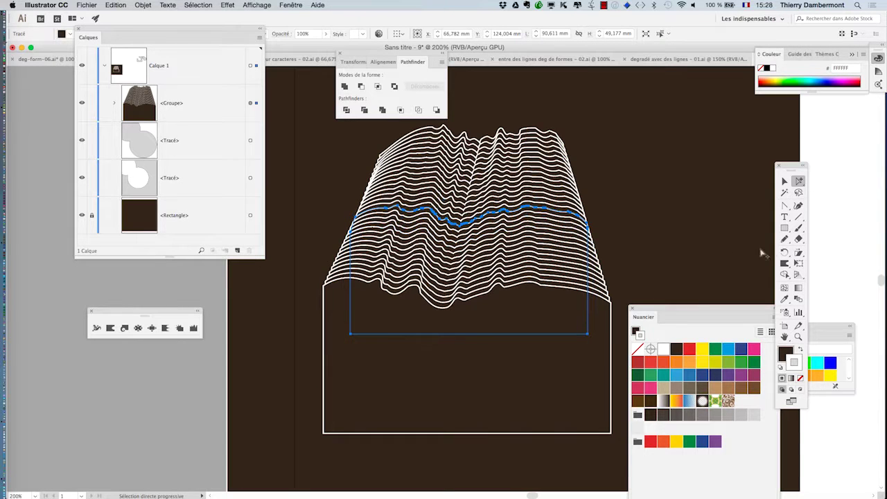
left_click(784, 264)
mouse_move(523, 212)
left_mouse_down()
mouse_move(522, 176)
mouse_move(516, 235)
mouse_move(507, 181)
mouse_move(507, 202)
mouse_move(497, 171)
mouse_move(503, 196)
left_mouse_up()
key("super+z")
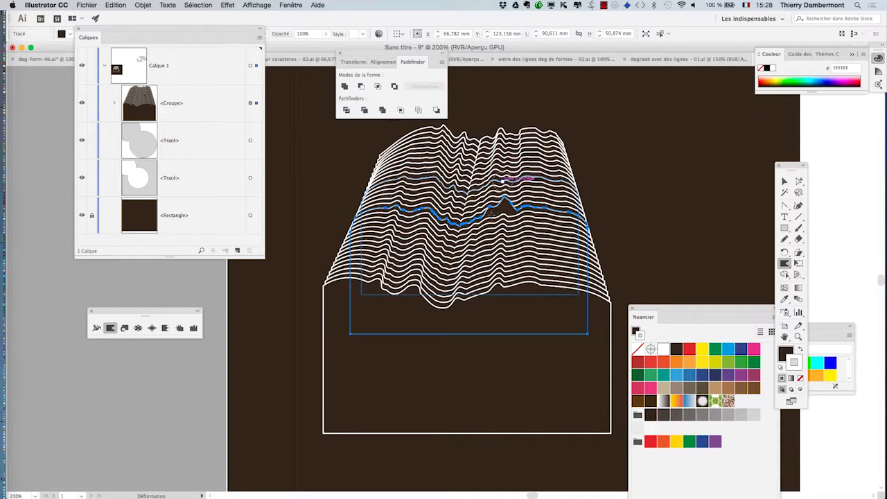
mouse_move(479, 251)
left_mouse_down()
mouse_move(498, 232)
mouse_move(499, 177)
left_mouse_up()
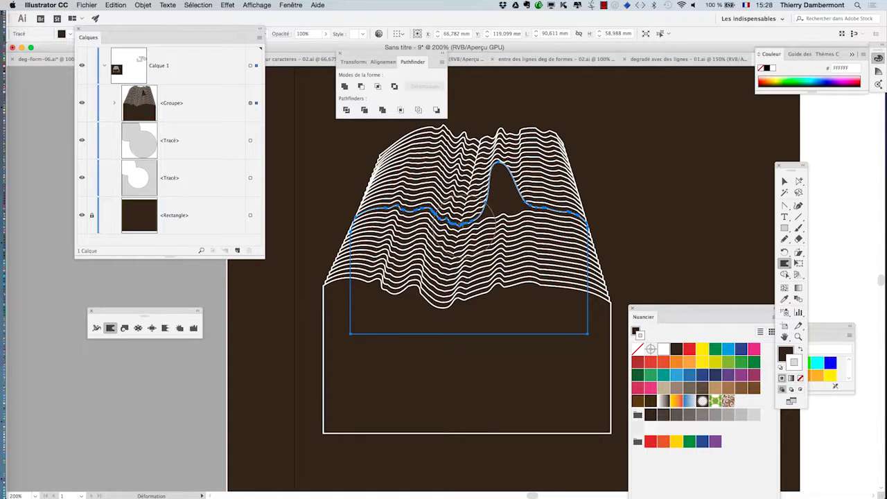
Warp the selected contour into a second hill left of its peak, lower the peak, and raise neighbouring contours into rounded central hills
left_click_drag(438, 212, 435, 189)
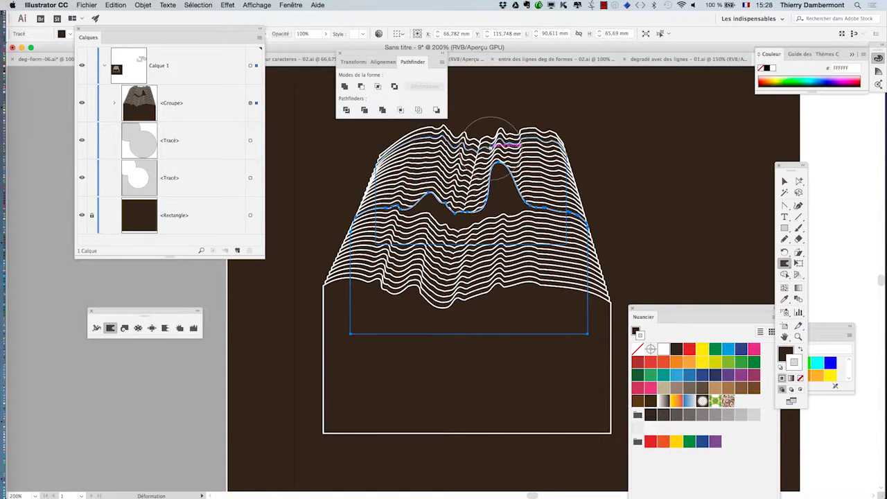
left_click_drag(498, 173, 504, 201)
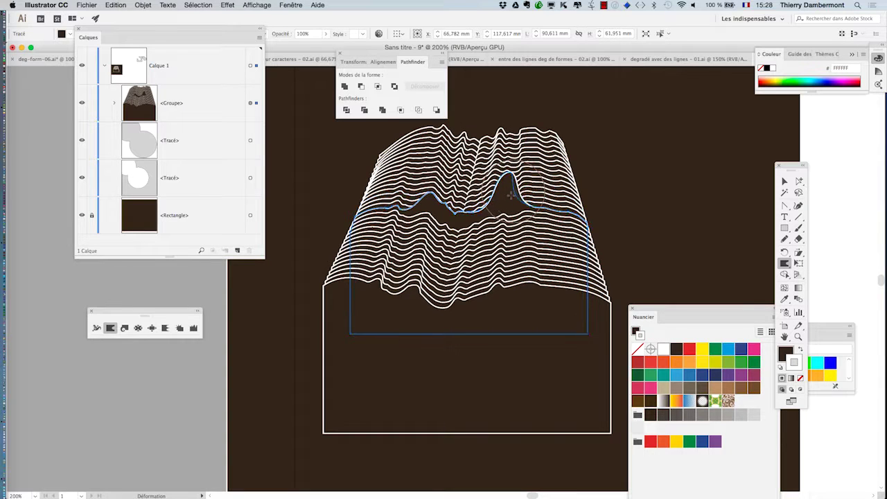
mouse_move(444, 211)
left_mouse_down()
mouse_move(452, 239)
mouse_move(483, 188)
mouse_move(476, 165)
left_mouse_up()
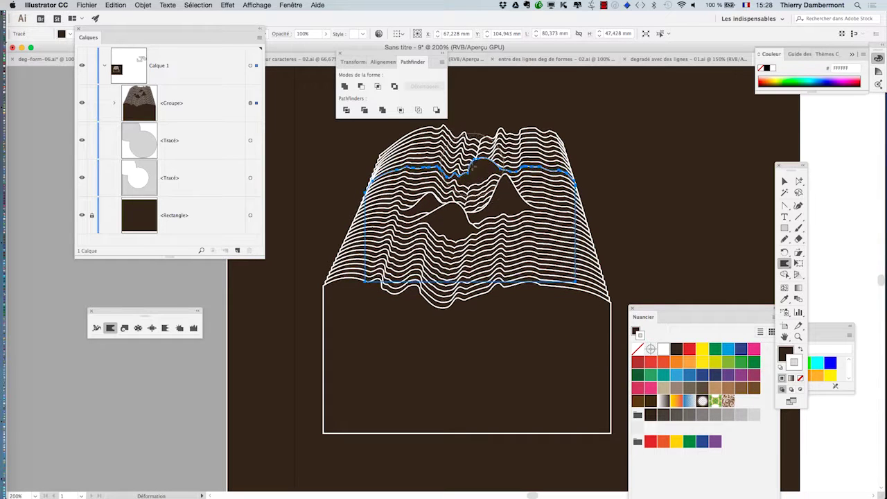
Warp one rear contour upward into a hill on its left side and push another rear contour down on its right side
left_click(419, 160, "super")
left_click_drag(423, 162, 423, 142)
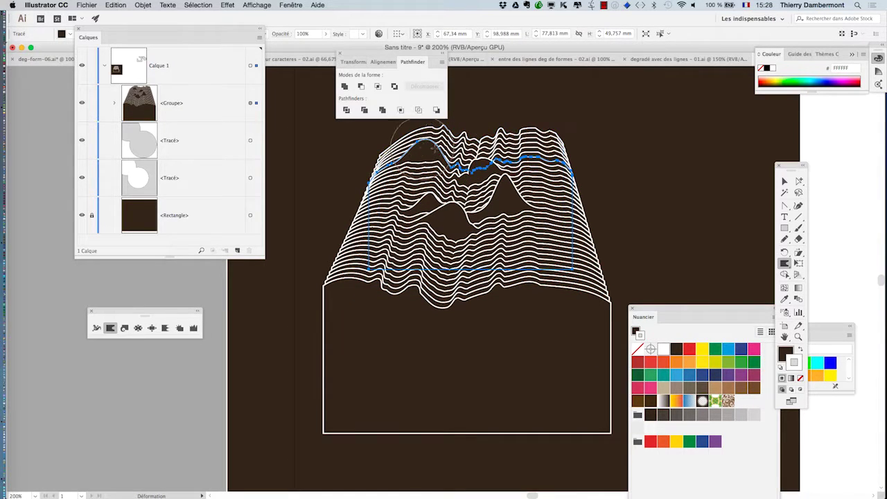
left_click(532, 146, "super")
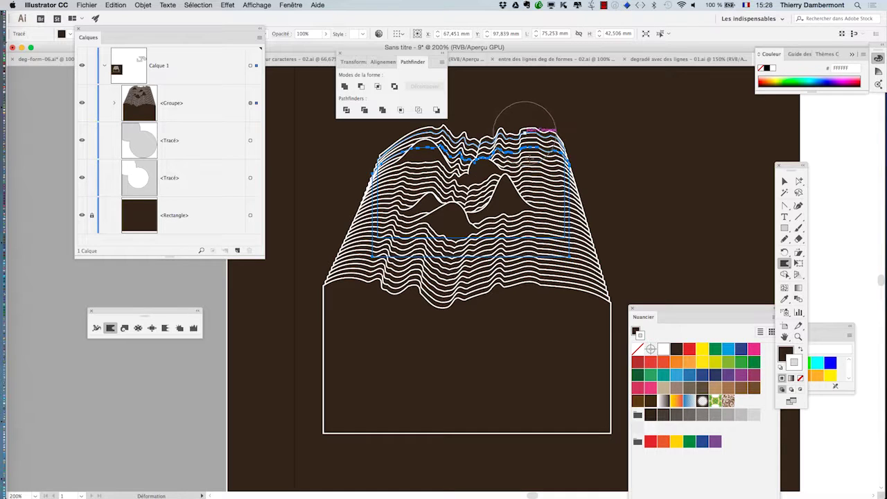
left_click_drag(524, 132, 532, 182)
left_click_drag(523, 136, 526, 178)
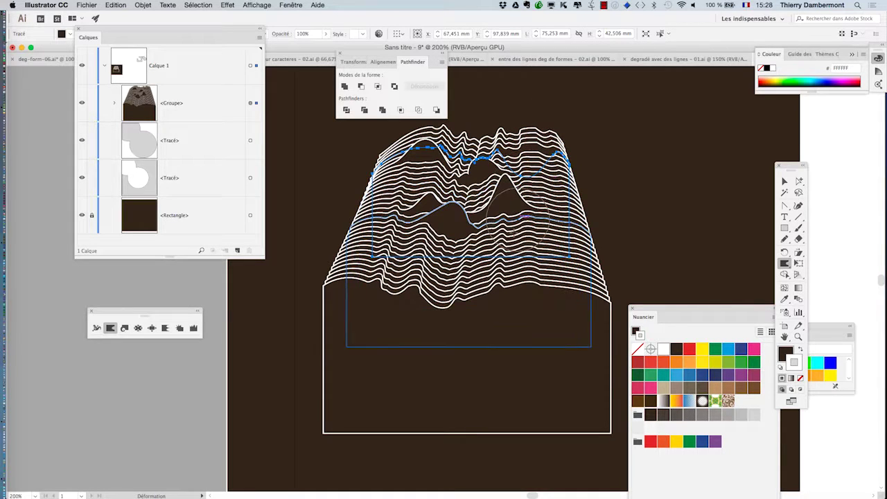
Select a contour near the front of the relief and warp it into rounded bumps left and right of the central dip
left_click(525, 239, "super")
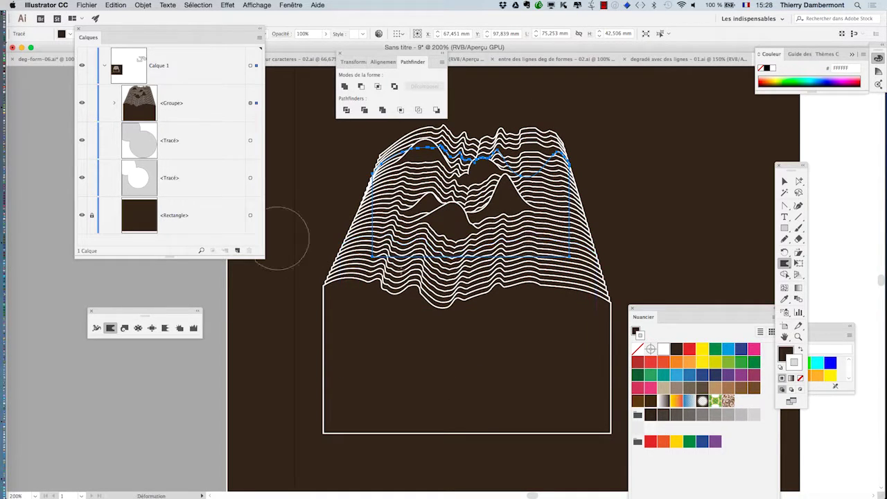
left_click_drag(417, 262, 418, 268)
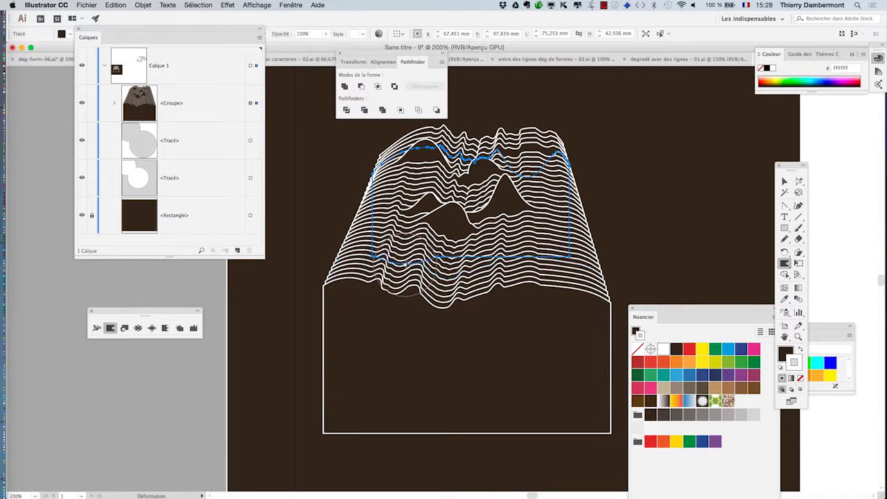
left_click(403, 260, "super")
mouse_move(401, 230)
left_mouse_down()
mouse_move(400, 259)
mouse_move(408, 264)
mouse_move(516, 254)
left_mouse_up()
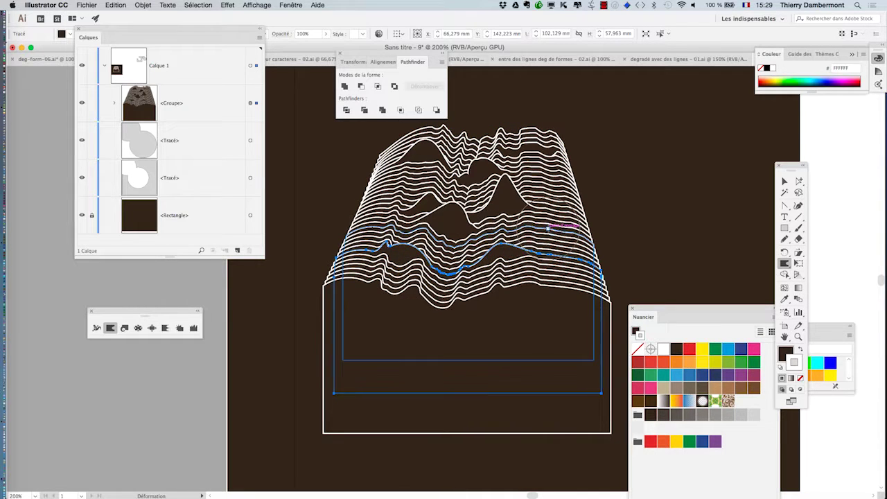
Raise the right side of a mid-front contour and warp mid-rear contours upward into hills on both sides of the main peak
left_click(552, 231, "super")
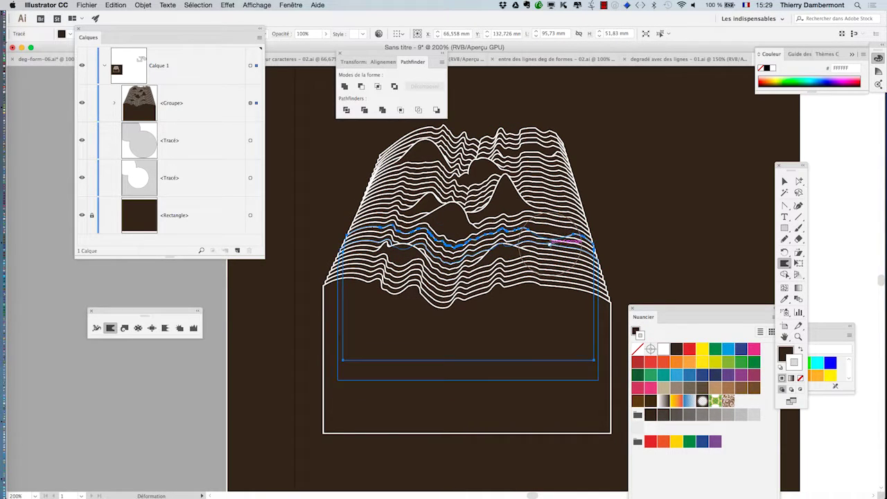
left_click(547, 181, "super")
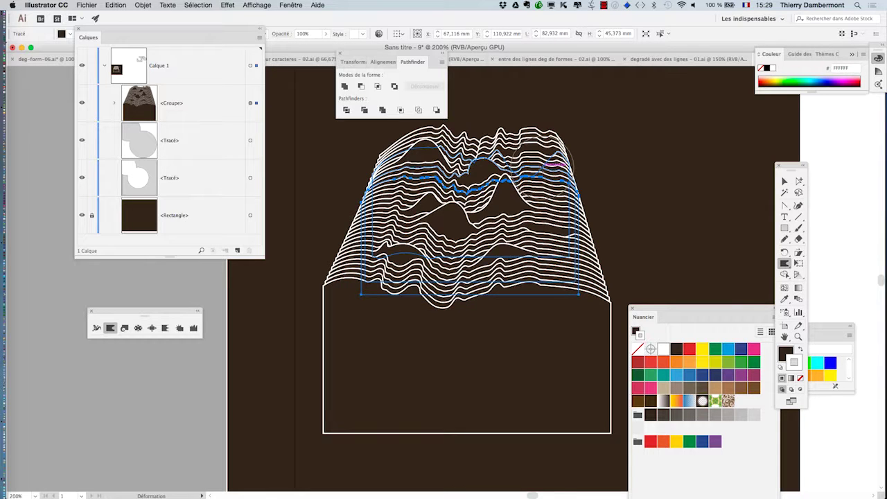
mouse_move(542, 187)
left_mouse_down()
mouse_move(402, 208)
mouse_move(545, 191)
mouse_move(543, 168)
mouse_move(541, 186)
mouse_move(437, 202)
mouse_move(389, 185)
mouse_move(383, 167)
mouse_move(412, 204)
left_mouse_up()
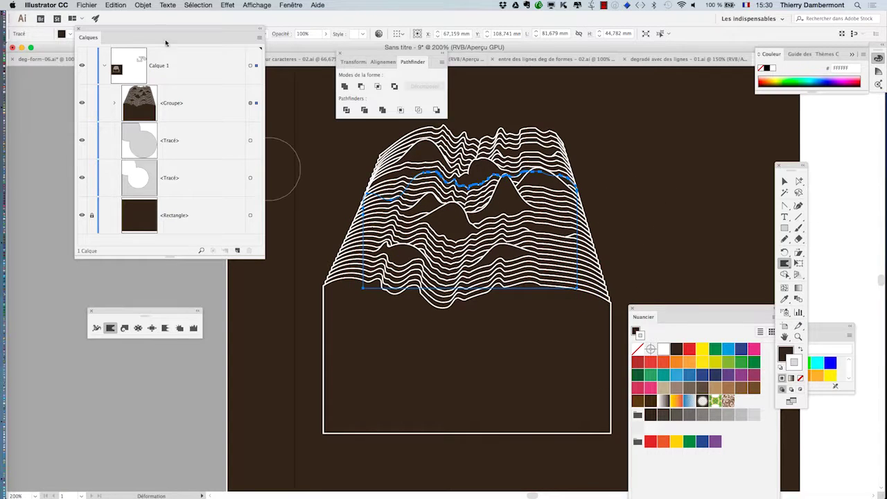
Save the document as lignes waves.ai in the degradés de formes folder, accepting the Illustrator options
left_click(87, 5)
left_click(117, 84)
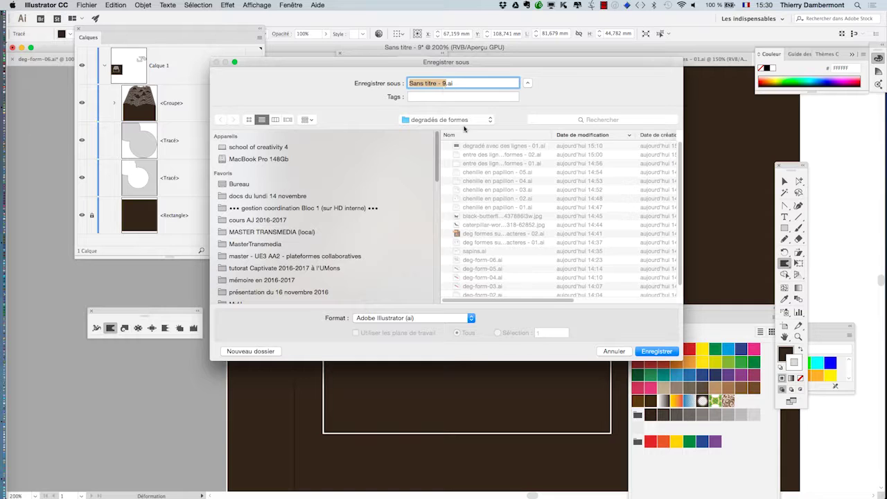
type("d")
left_click(670, 354)
left_click(296, 337)
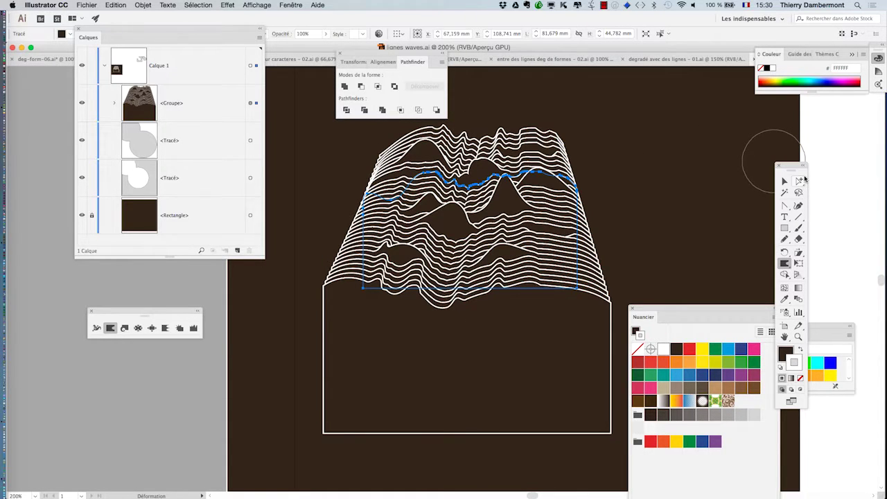
Directly select the frontmost contour of the relief and try a thicker 4 pt stroke on it
left_click(798, 181)
left_click(538, 284)
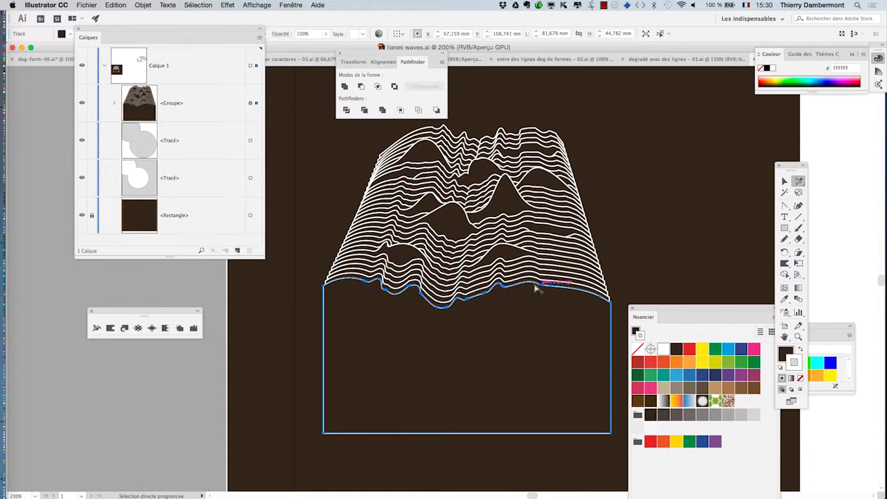
left_click(291, 5)
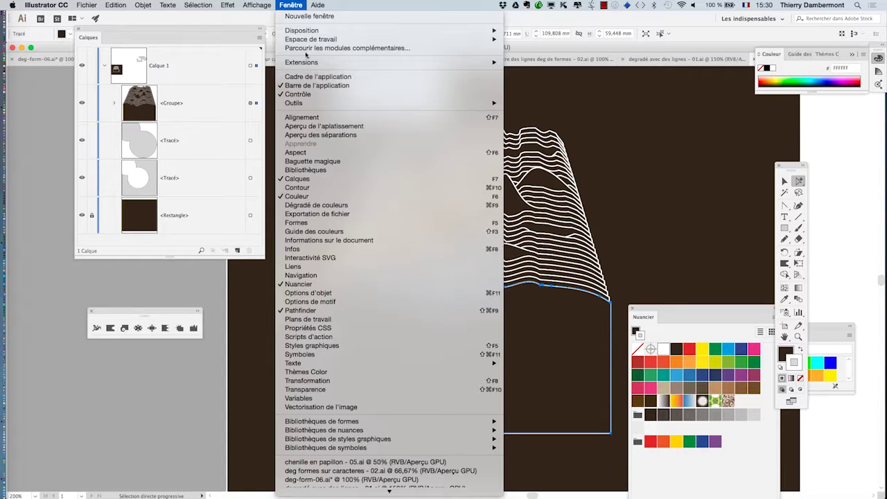
left_click(321, 187)
left_click(645, 119)
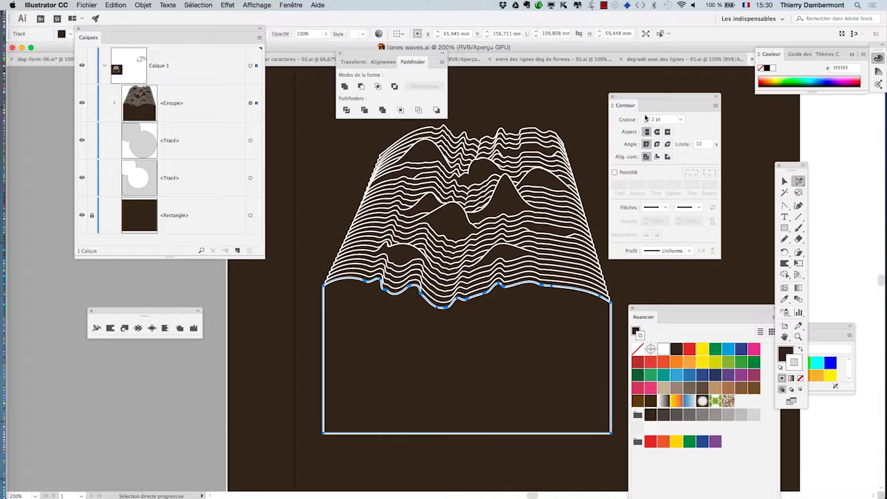
left_click(645, 120)
left_click(646, 119)
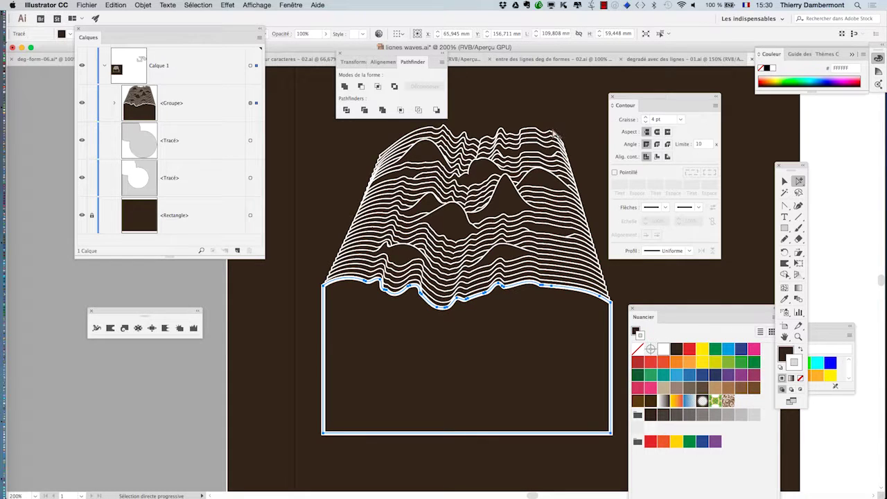
Try a thinner 0.5 pt stroke on the rearmost contour, then clear the selection
left_click(557, 131)
left_click(681, 121)
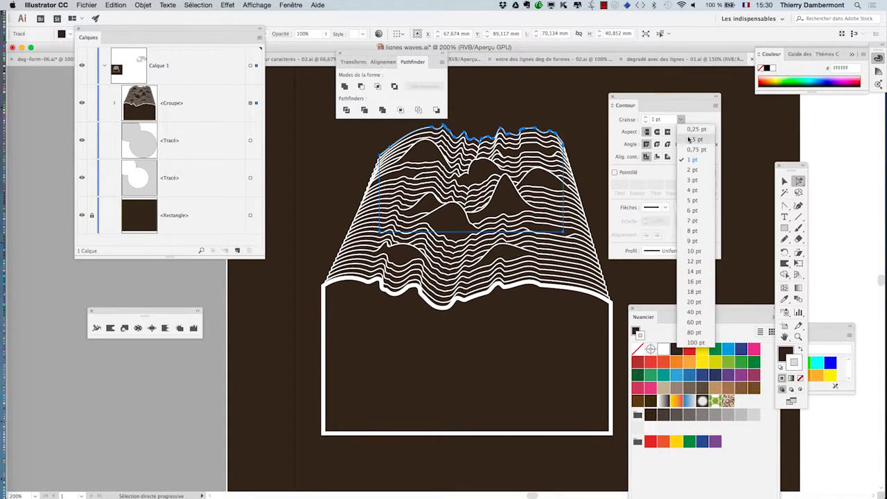
left_click(690, 140)
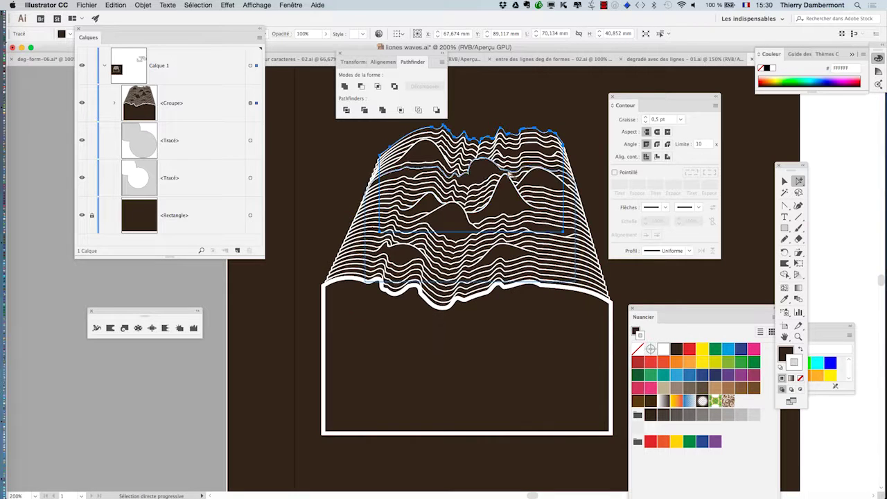
left_click(228, 392)
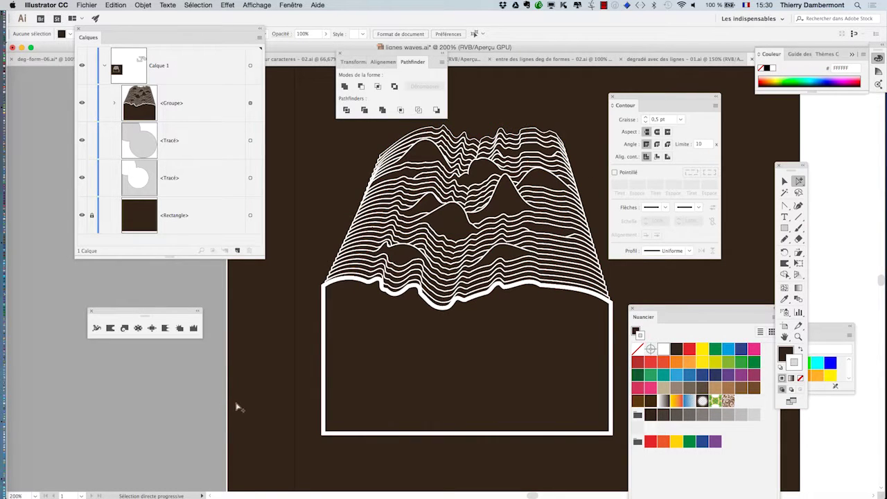
Undo the stroke weight changes on the front and rear contours and deselect everything
left_click(455, 321)
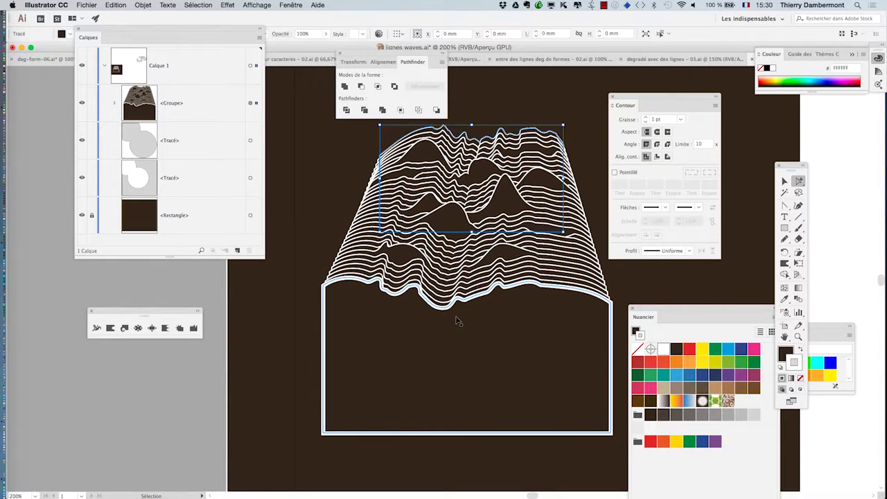
left_click(215, 363)
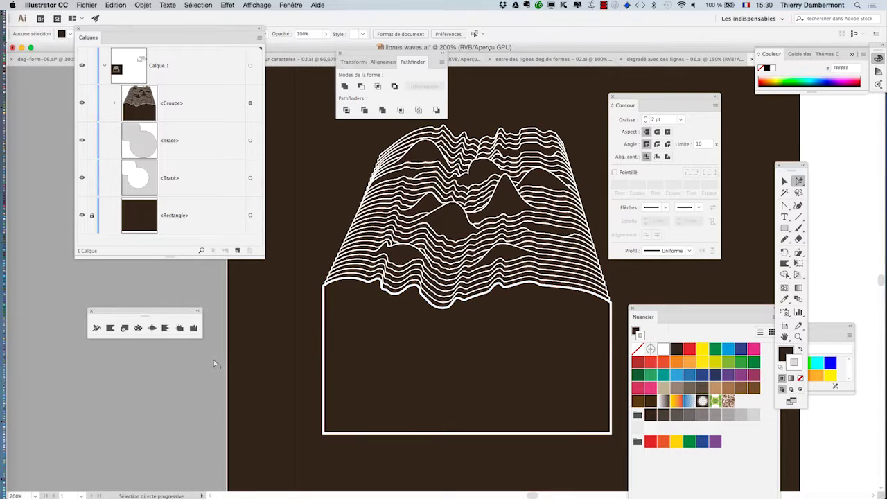
Select the whole contour group and apply the Noir swatch to its fill
scroll(485, 313, "down", 2)
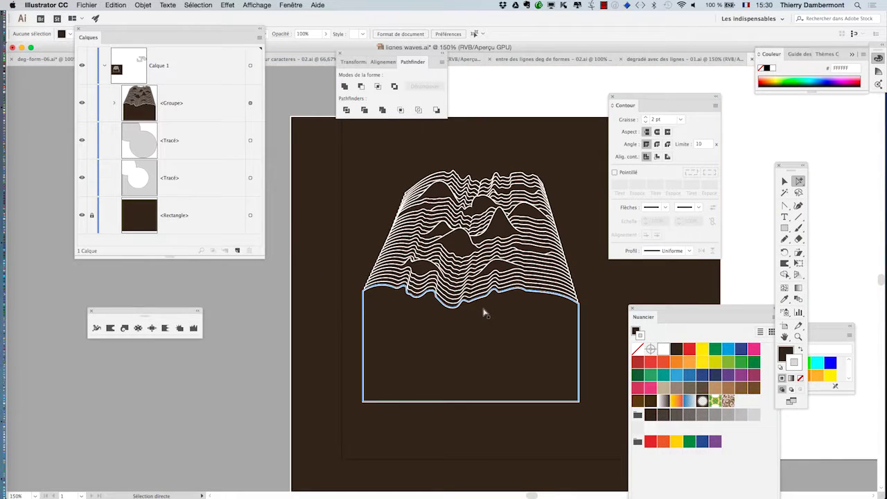
key("alt")
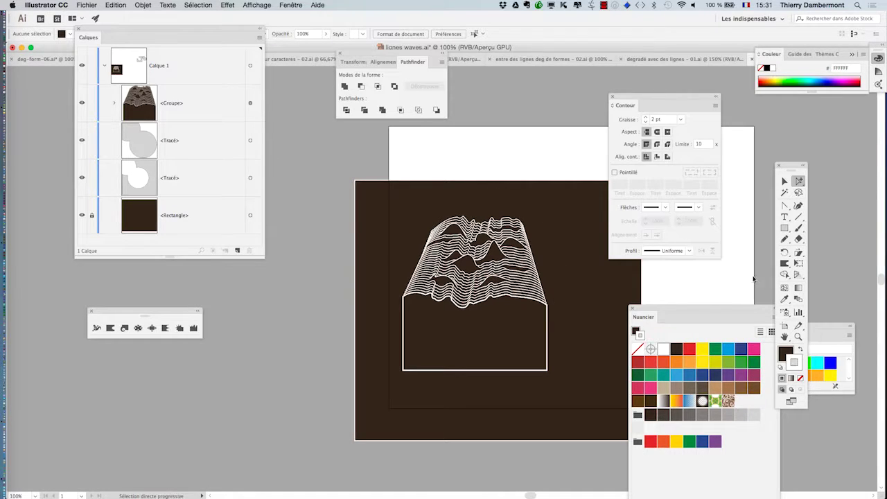
key("alt")
left_click(534, 340, "alt")
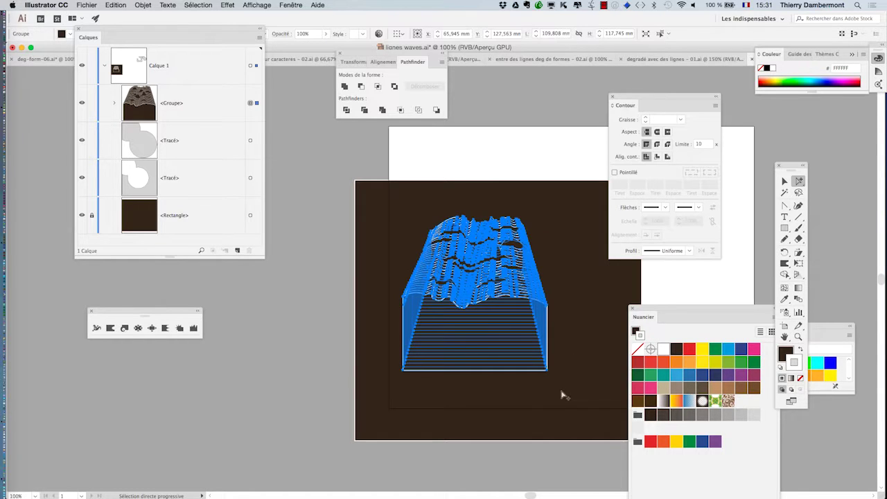
left_click(786, 352)
left_click(677, 349)
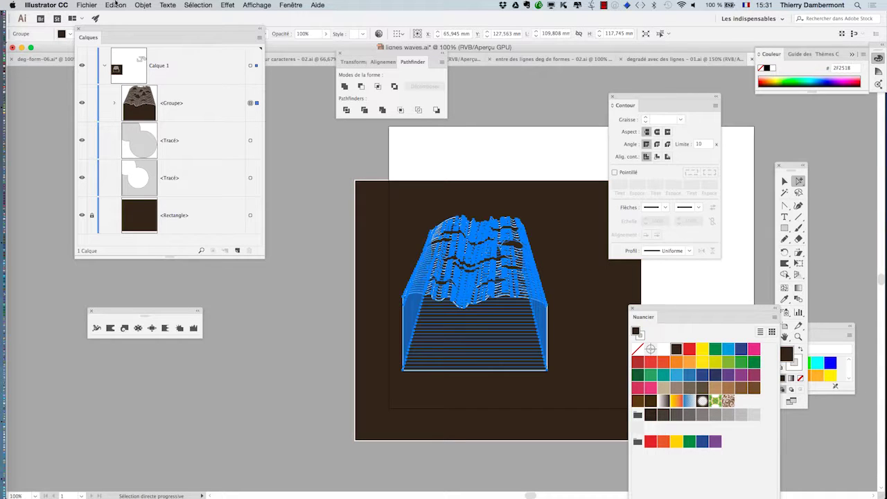
Unlock the background rectangle and fill it with pure black (000000) from the RVB de base swatches
left_click(142, 4)
left_click(169, 68)
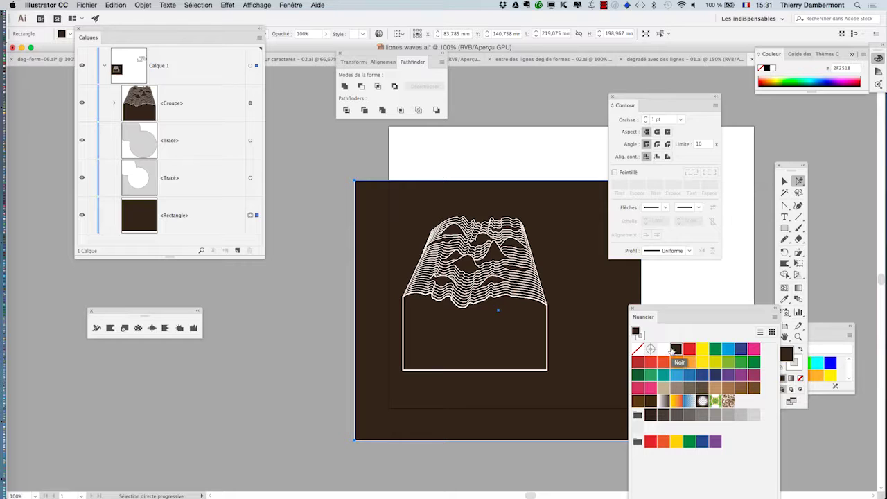
left_click_drag(685, 312, 208, 172)
left_click(765, 364)
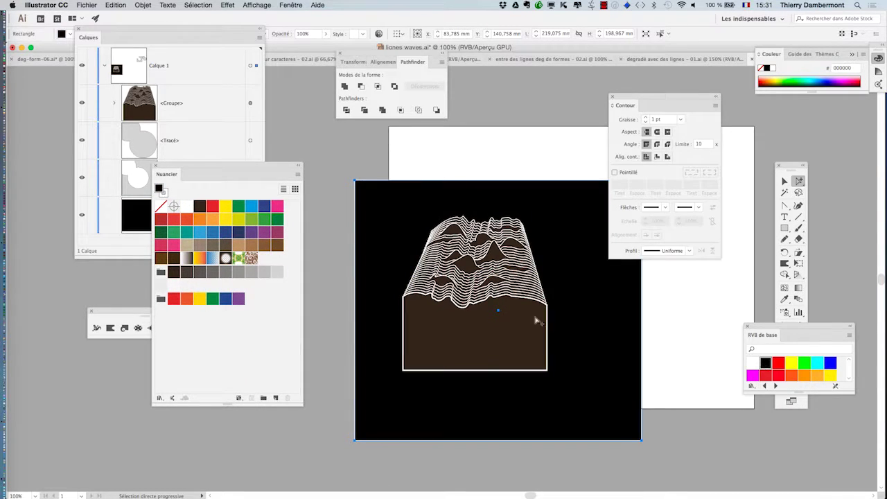
Select the contour group and fill it with pure black (000000) from the RVB de base swatches, then deselect everything
left_click_drag(432, 171, 604, 402)
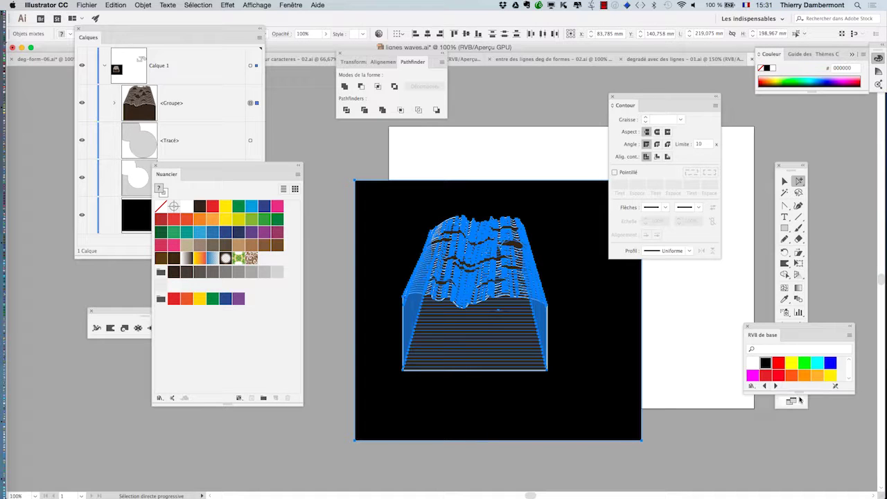
left_click(764, 363)
key("super+shift+a")
scroll(446, 303, "up", 2)
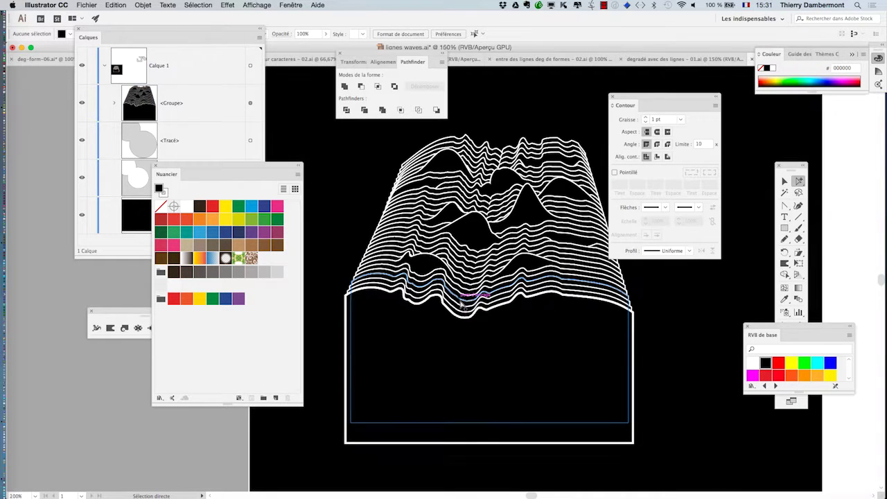
Move the stroke and swatch panels clear of the artwork and save over the existing lignes waves.ai file
left_click_drag(602, 105, 654, 108)
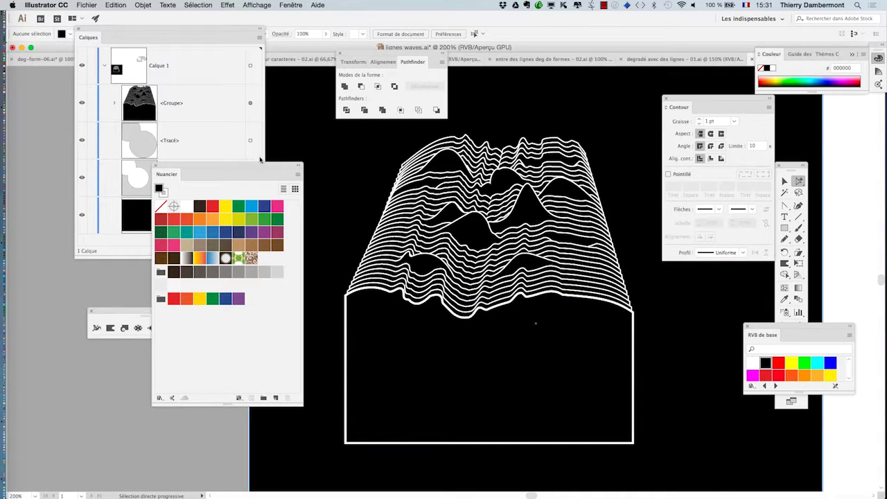
left_click_drag(259, 164, 212, 175)
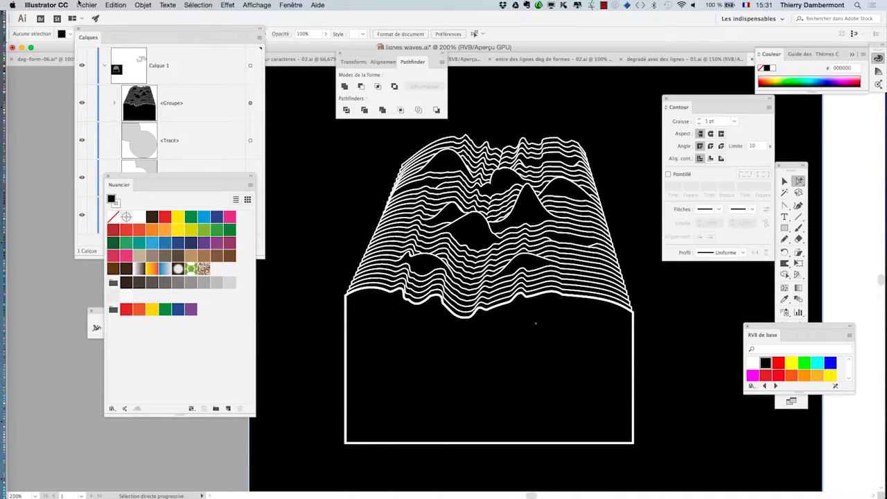
left_click(79, 3)
left_click(112, 84)
left_click(664, 347)
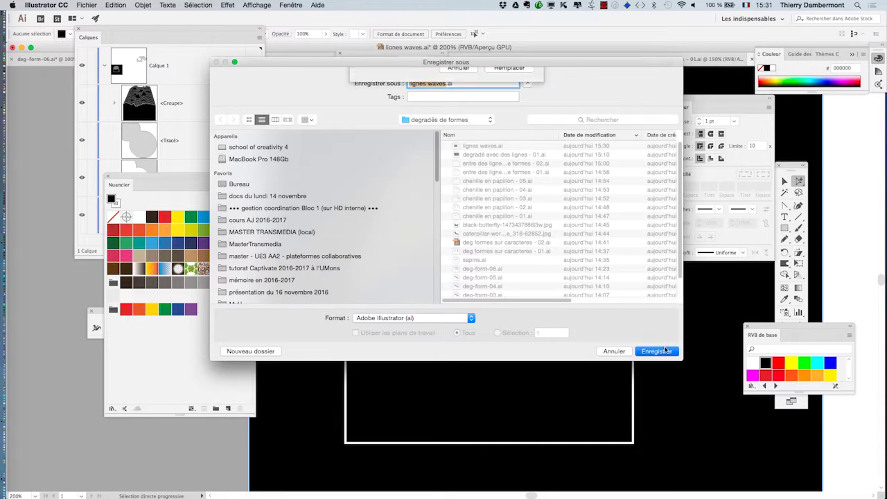
left_click(510, 123)
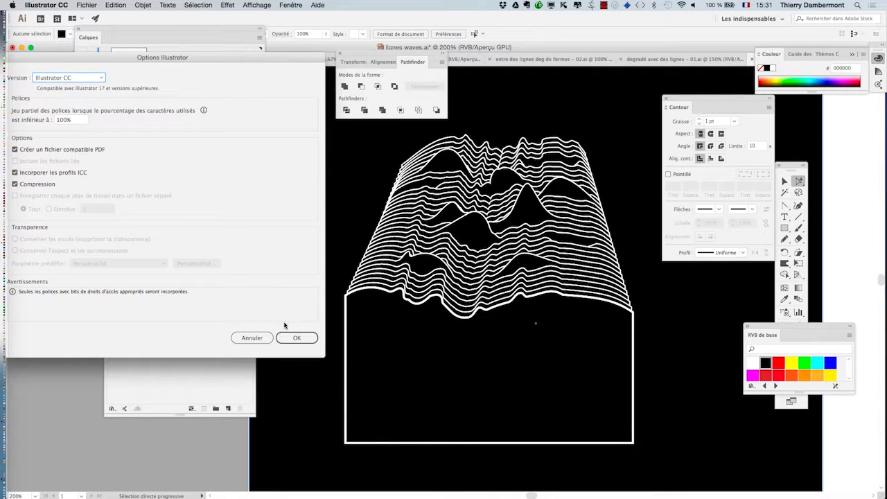